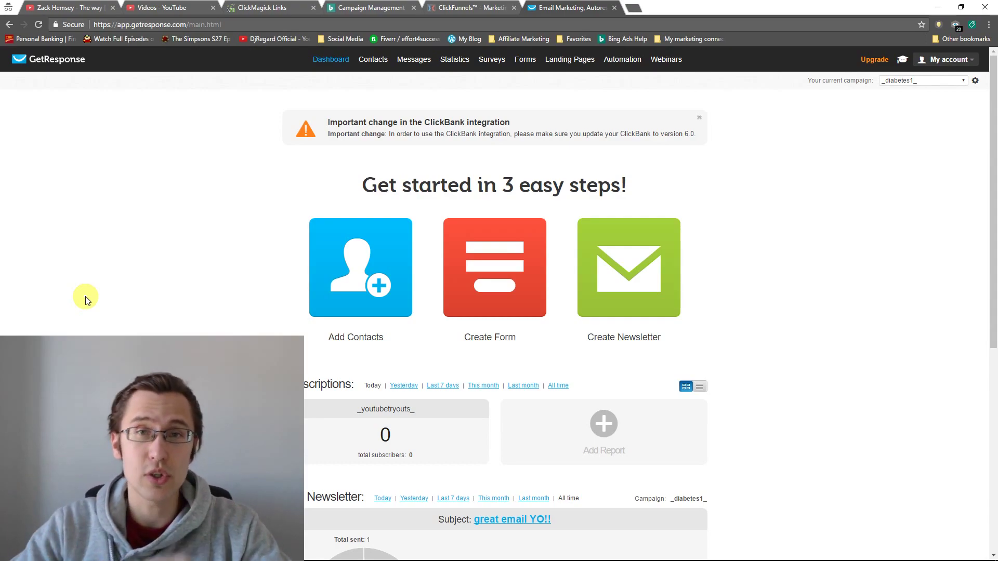
Open Email Analytics to see the 'cool email yo!!' newsletter: 1 sent, 0.00% opens and clicks
{"action": "left_click", "coordinate": [455, 83]}
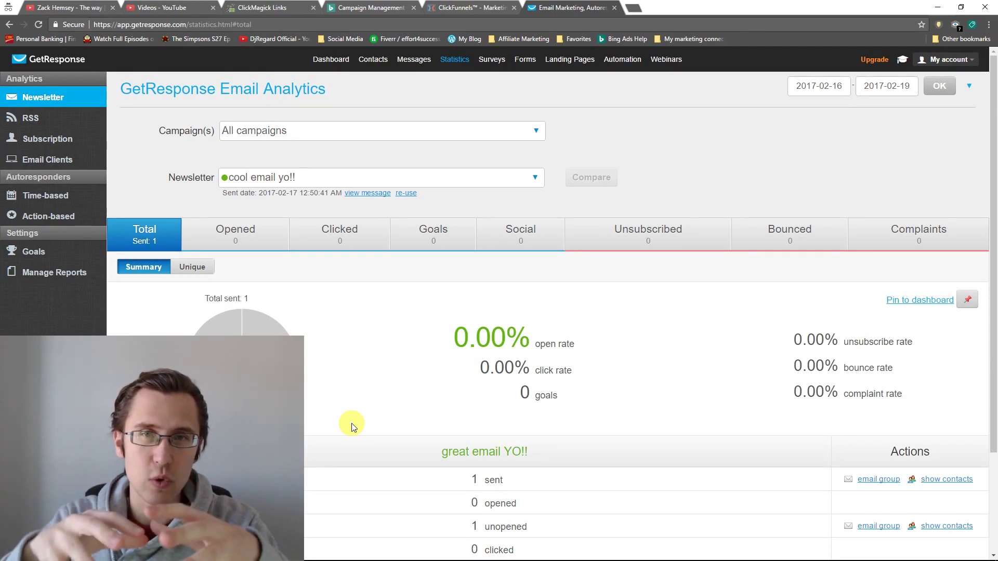
Show Time-based autoresponder statistics for _youtubetryouts_ and list the available campaigns
{"action": "left_click", "coordinate": [42, 199]}
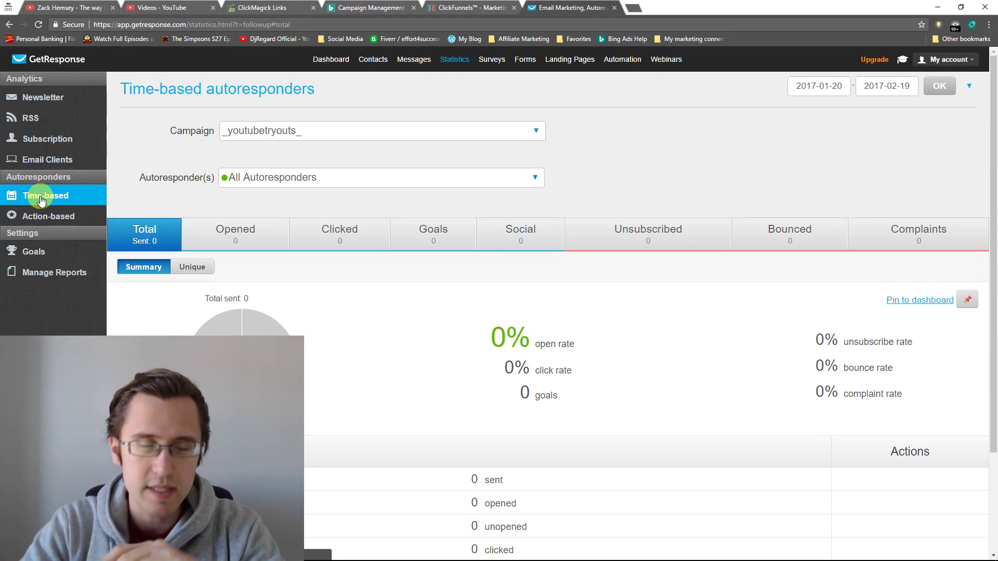
{"action": "left_click", "coordinate": [283, 133]}
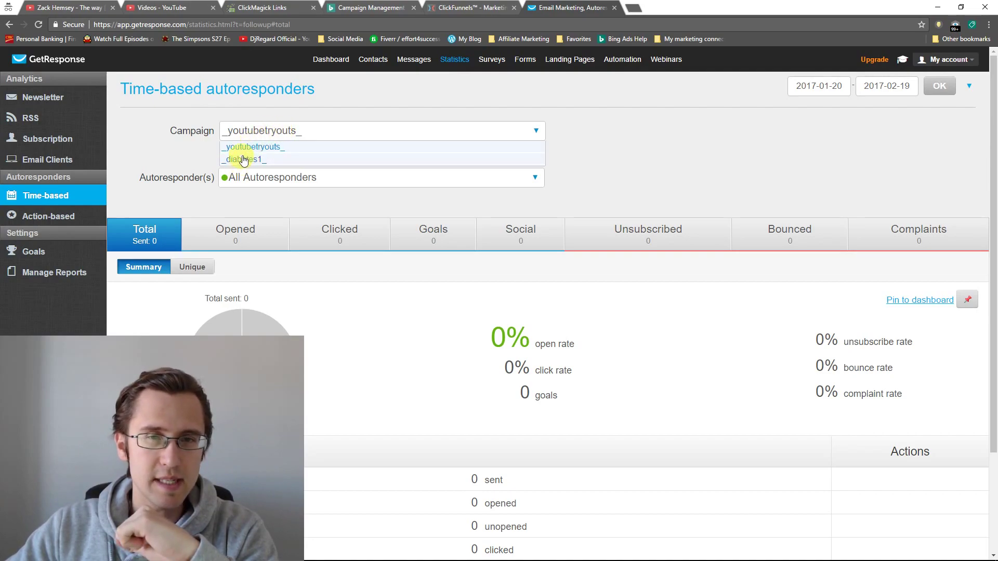
{"action": "left_click", "coordinate": [311, 106]}
{"action": "mouse_move", "coordinate": [454, 60]}
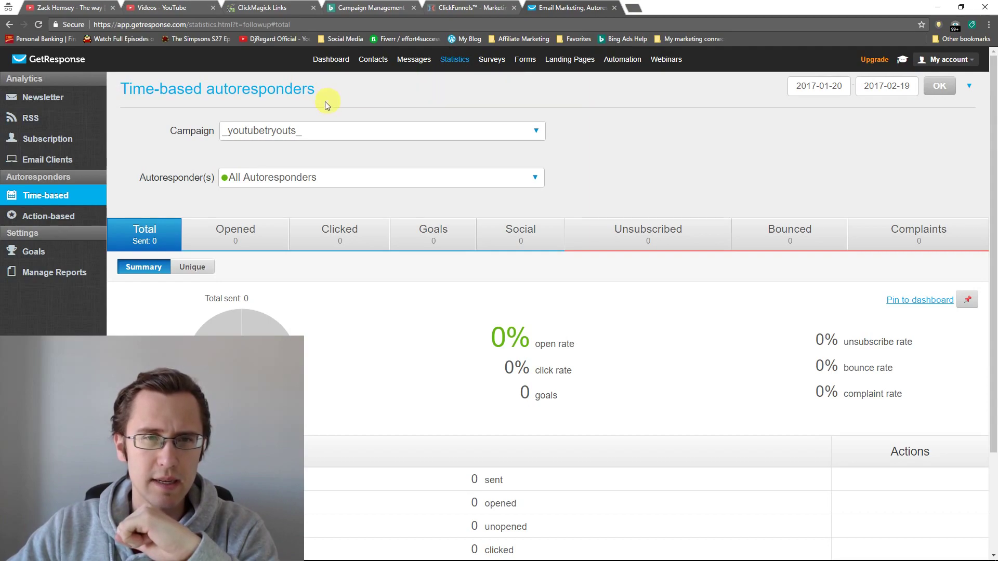
{"action": "left_click", "coordinate": [311, 130]}
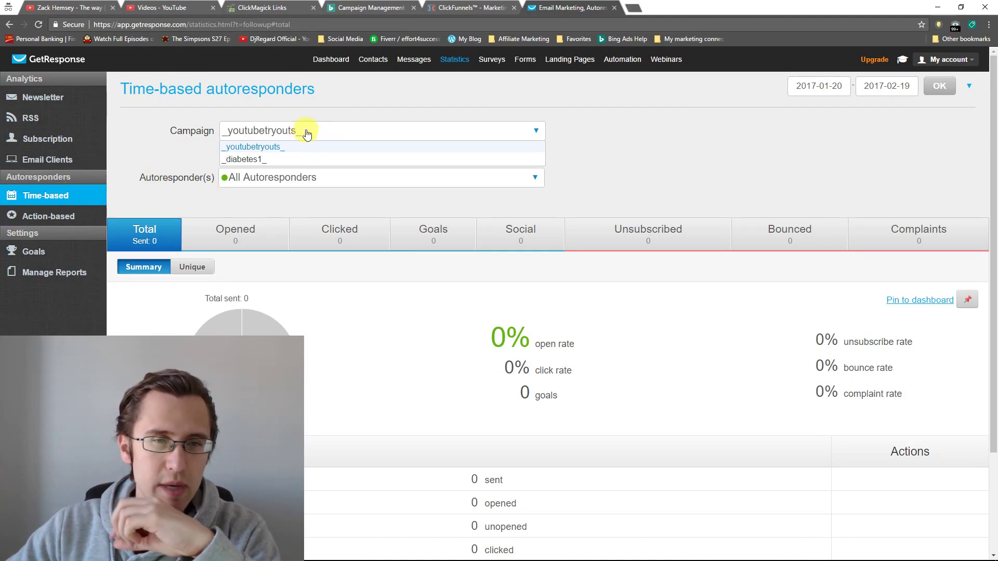
Choose the _diabetes1_ campaign and select all rows of its results table
{"action": "left_click", "coordinate": [250, 160]}
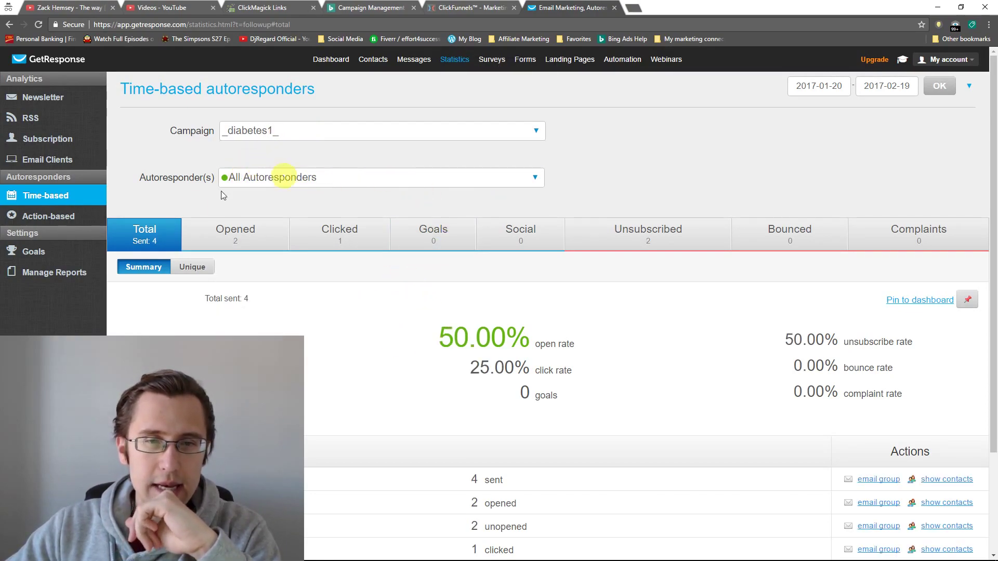
{"action": "scroll", "coordinate": [510, 415], "scroll_direction": "down", "scroll_amount": 1}
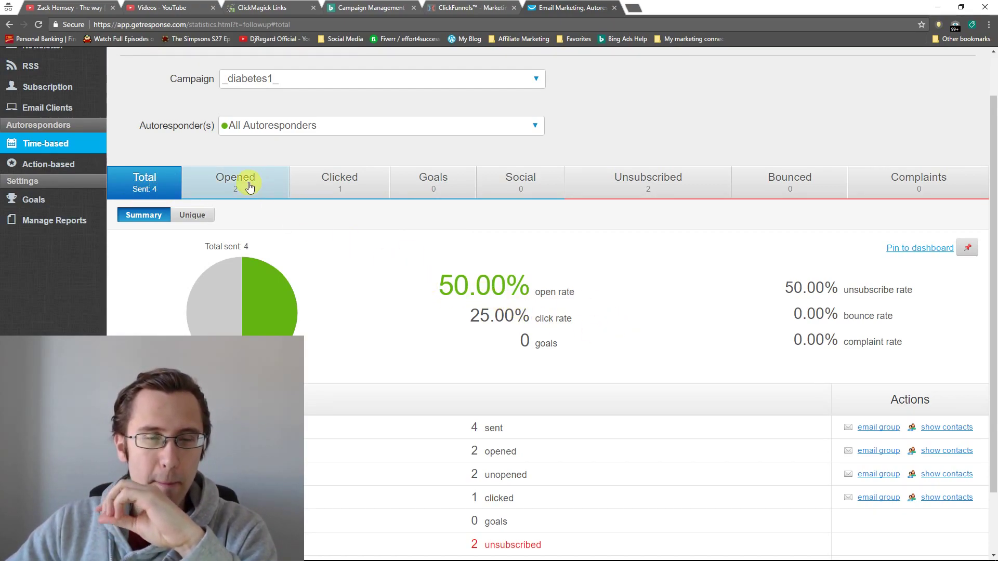
{"action": "scroll", "coordinate": [554, 329], "scroll_direction": "down", "scroll_amount": 2}
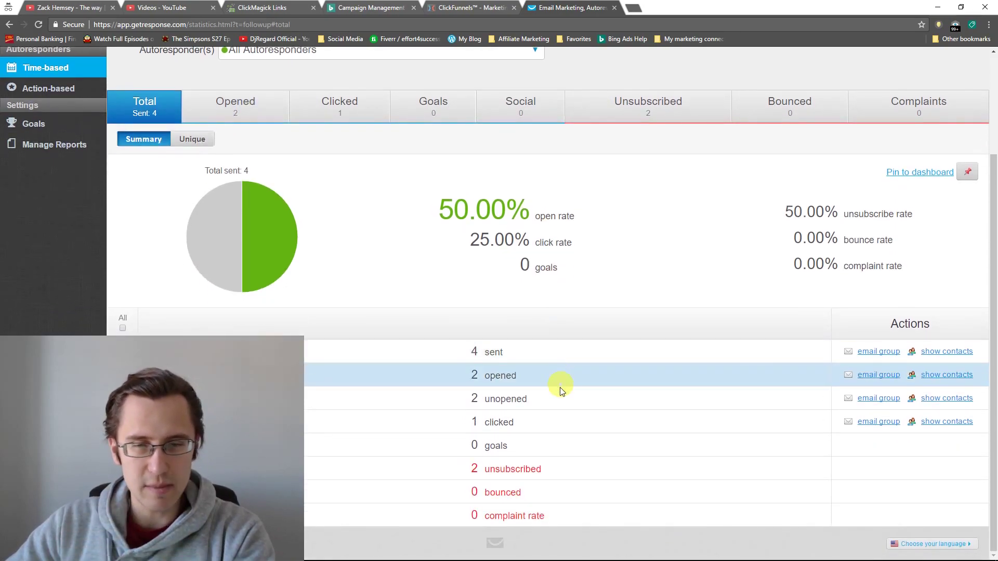
{"action": "left_click_drag", "start_coordinate": [475, 356], "coordinate": [521, 399]}
{"action": "left_click_drag", "start_coordinate": [474, 420], "coordinate": [513, 443]}
{"action": "left_click", "coordinate": [490, 442]}
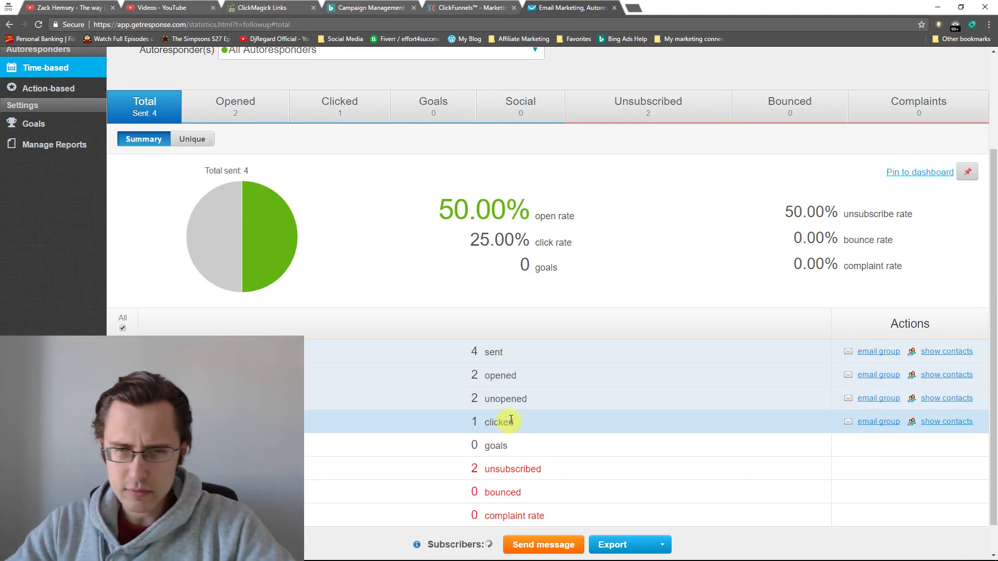
{"action": "scroll", "coordinate": [556, 364], "scroll_direction": "up", "scroll_amount": 2}
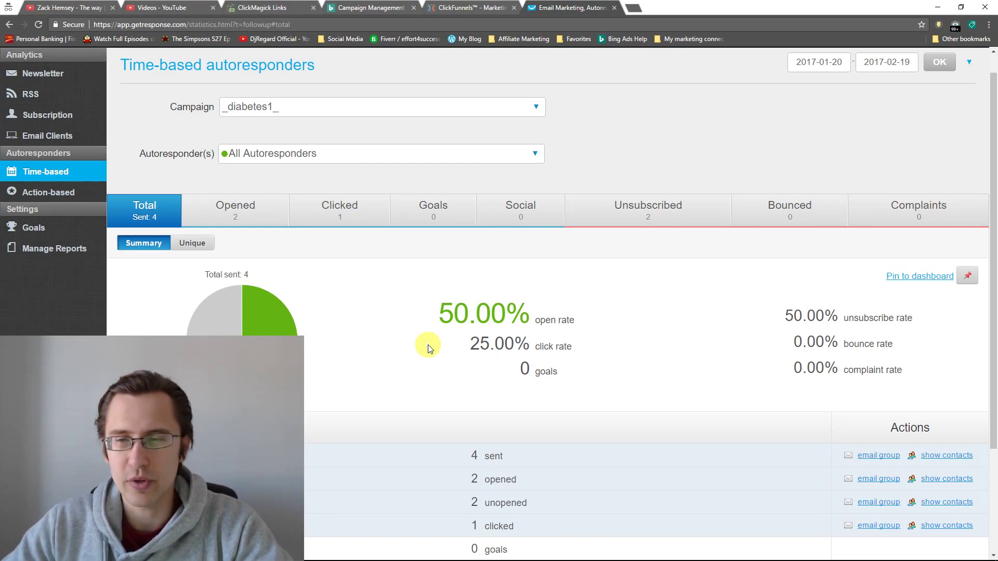
Show _diabetes1_ unique counts: 4 sent, 2 opened, 1 clicked, 2 unsubscribed, 0 bounced
{"action": "left_click", "coordinate": [184, 247]}
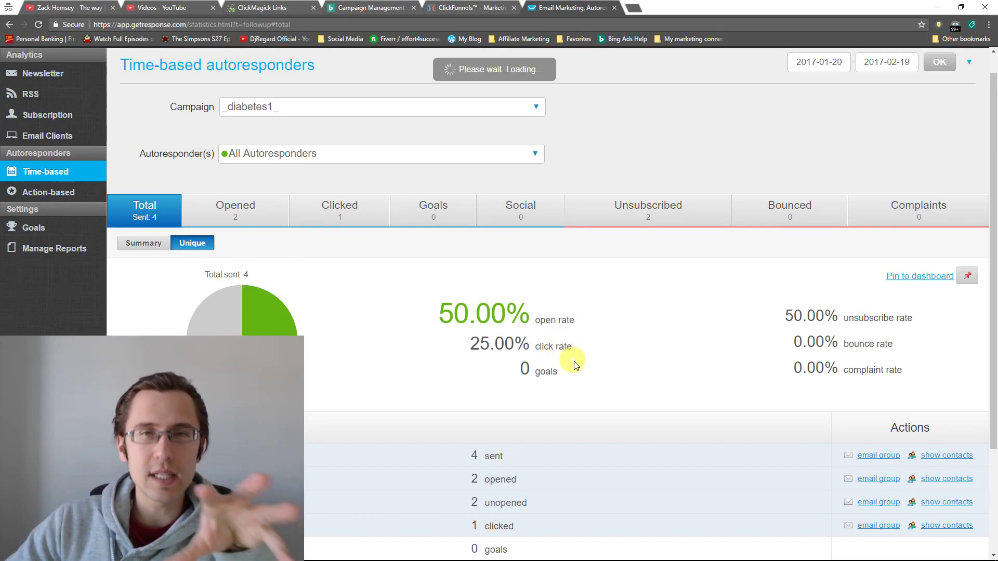
{"action": "scroll", "coordinate": [566, 366], "scroll_direction": "down", "scroll_amount": 2}
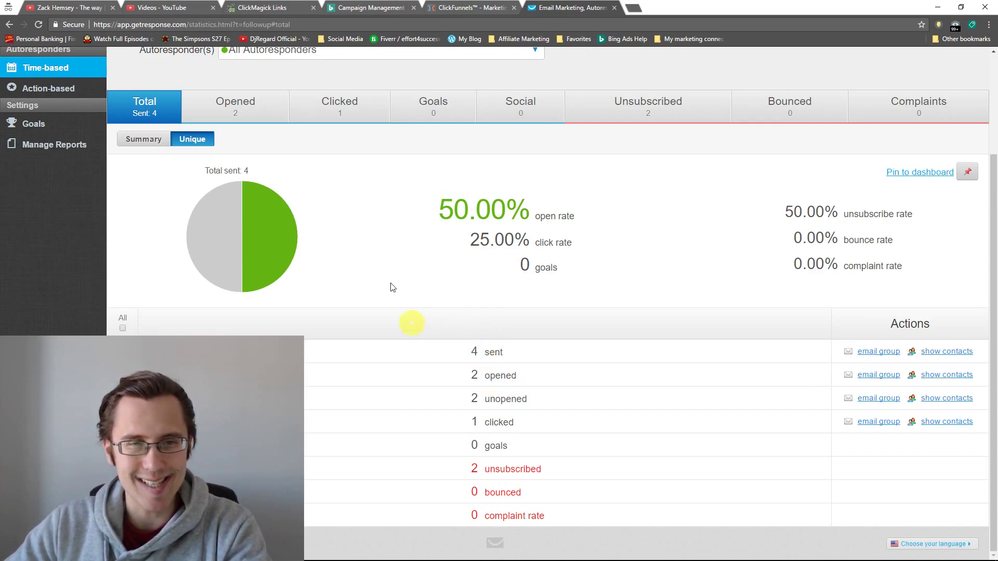
{"action": "left_click", "coordinate": [158, 139]}
{"action": "left_click", "coordinate": [191, 147]}
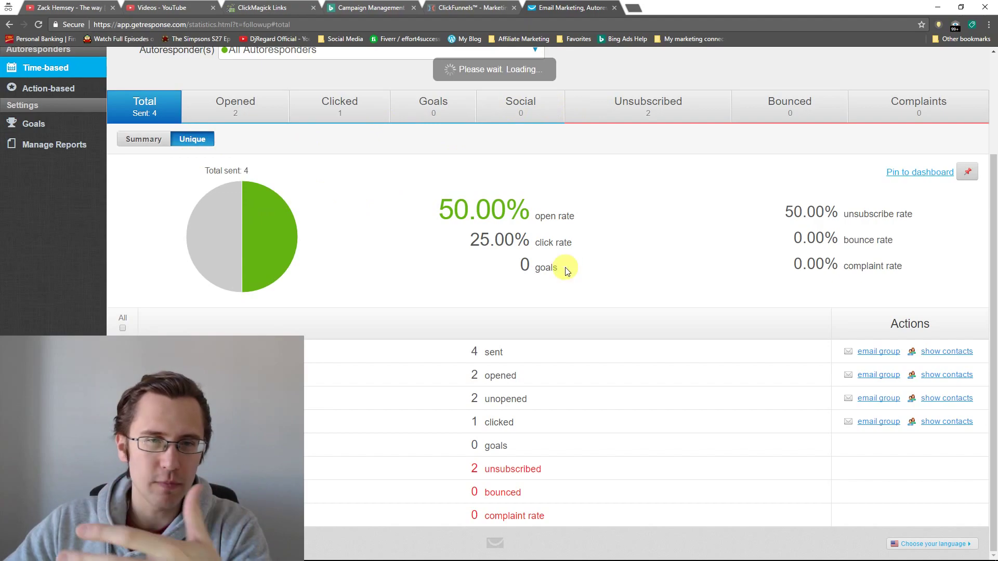
{"action": "scroll", "coordinate": [564, 270], "scroll_direction": "up", "scroll_amount": 3}
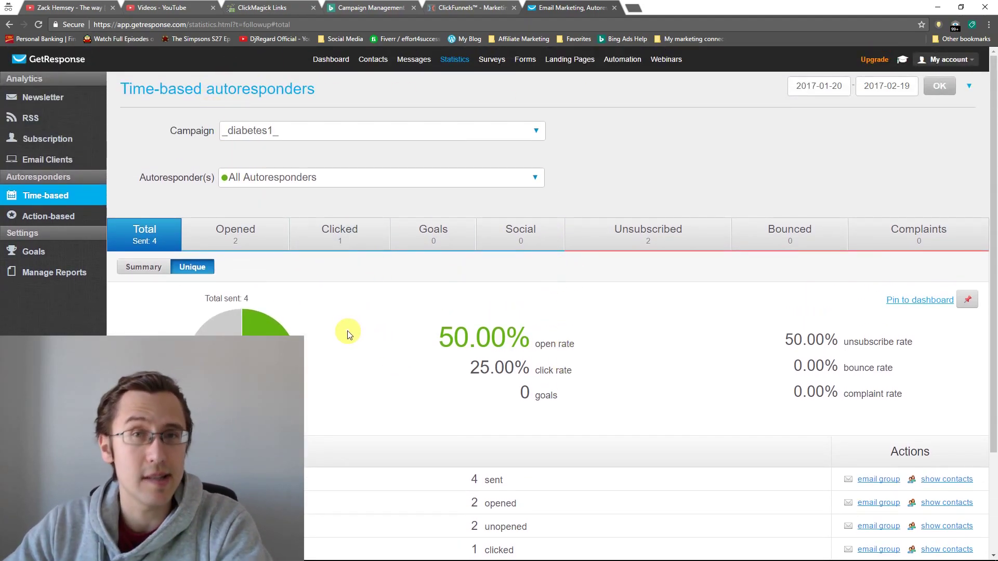
{"action": "scroll", "coordinate": [557, 450], "scroll_direction": "down", "scroll_amount": 2}
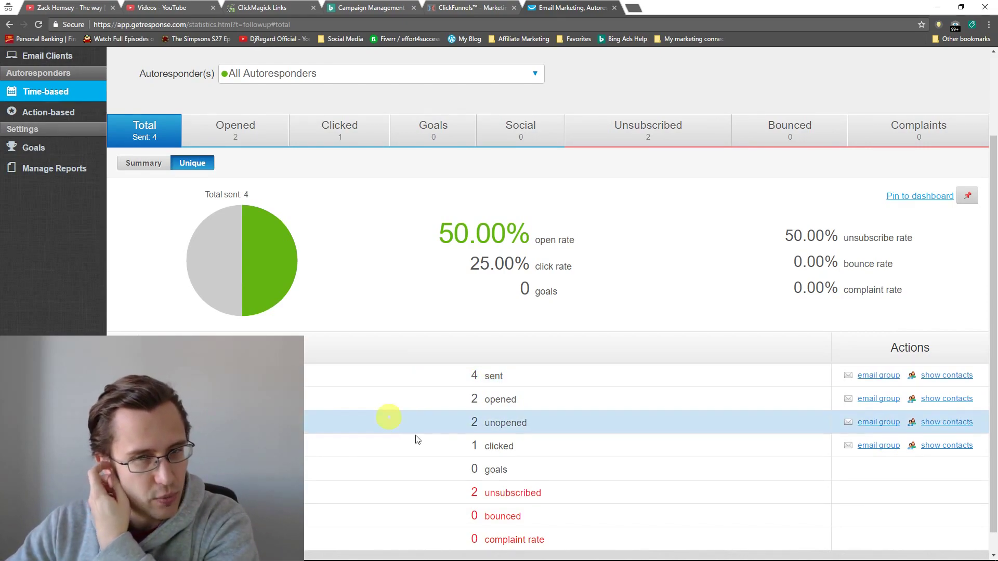
Show unique opens per autoresponder: welcome email 67% (2), diabetes-cures email 0% (0)
{"action": "left_click", "coordinate": [236, 137]}
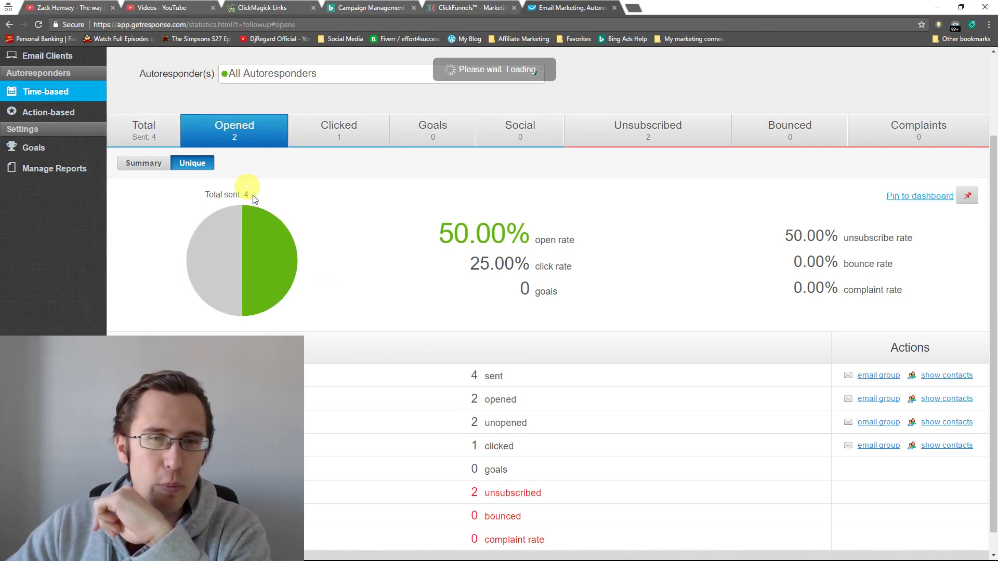
{"action": "scroll", "coordinate": [291, 299], "scroll_direction": "down", "scroll_amount": 1}
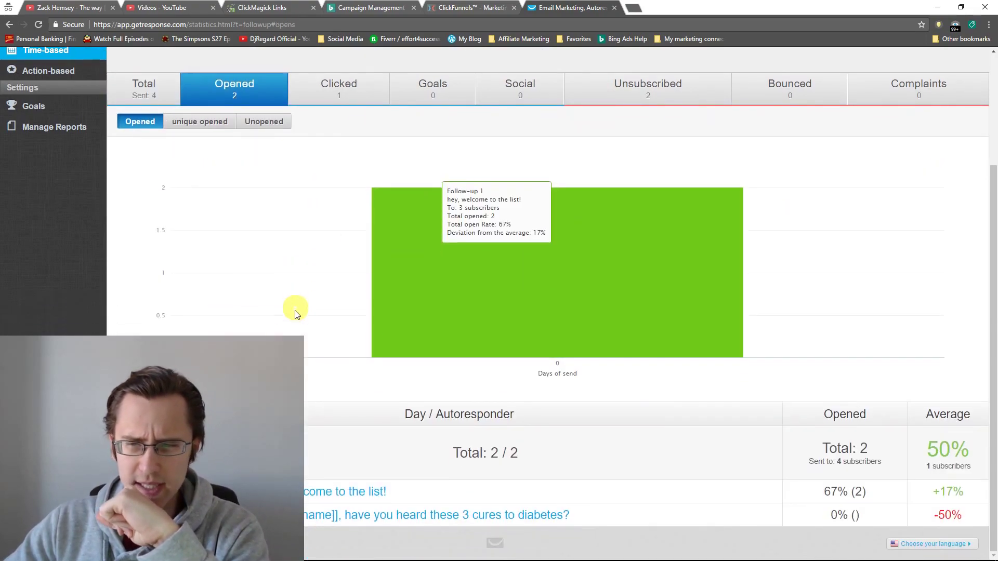
{"action": "left_click", "coordinate": [195, 123]}
{"action": "left_click", "coordinate": [368, 492]}
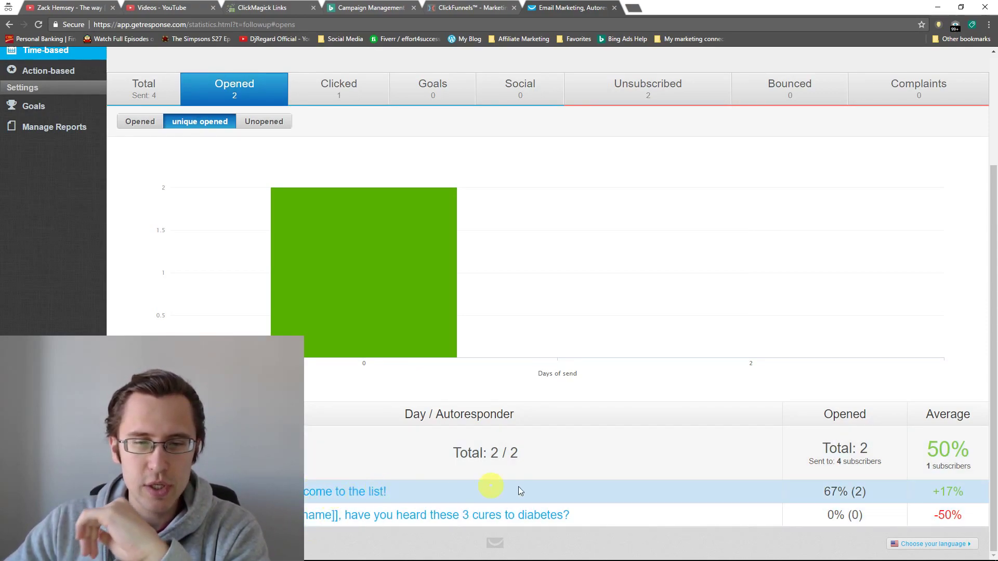
{"action": "double_click", "coordinate": [859, 491]}
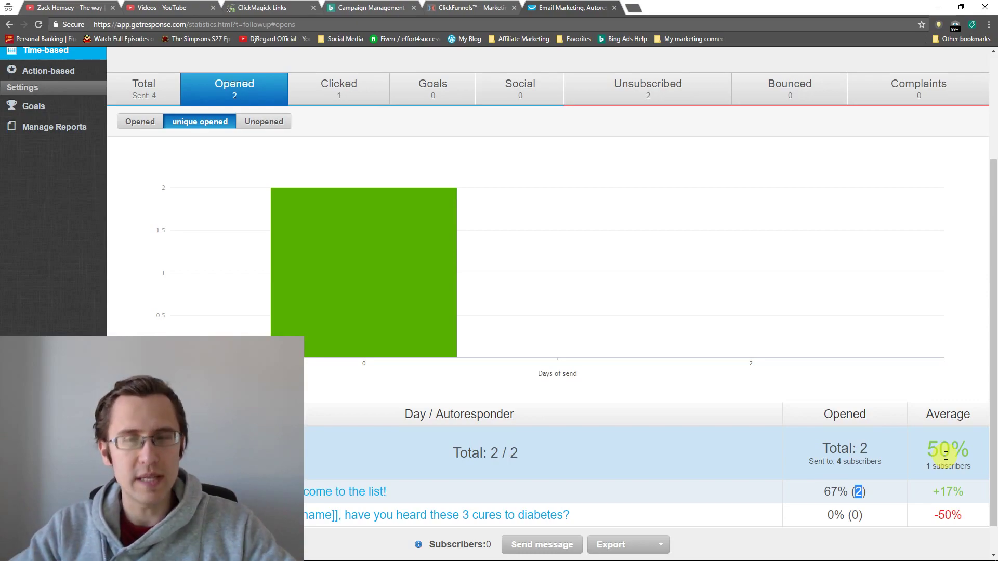
{"action": "left_click", "coordinate": [835, 493]}
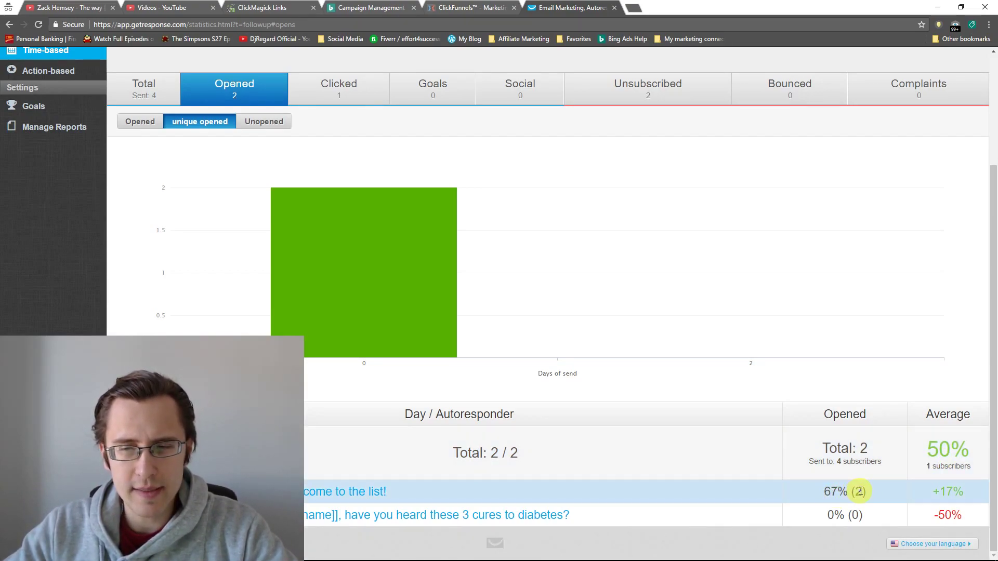
{"action": "double_click", "coordinate": [858, 491]}
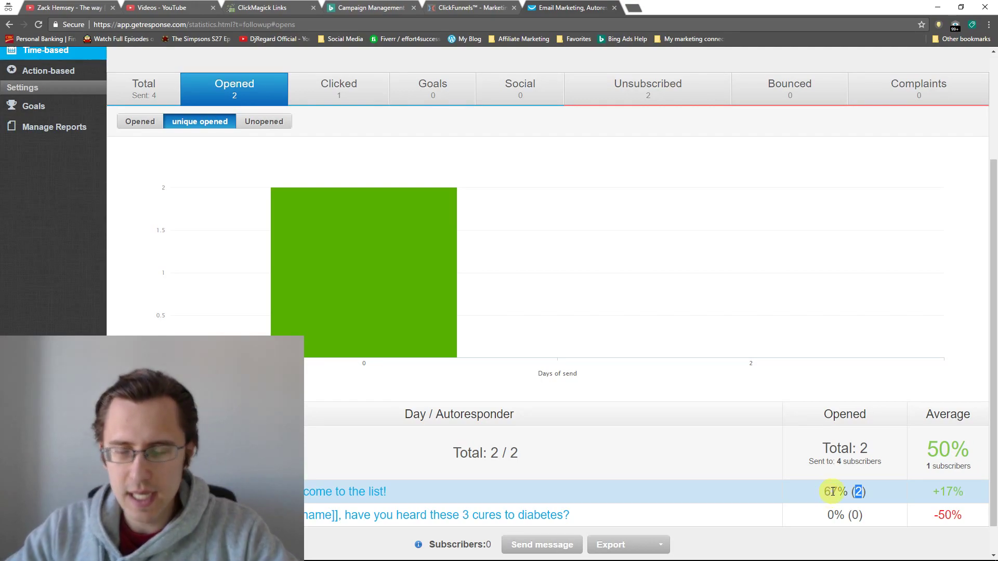
{"action": "scroll", "coordinate": [501, 227], "scroll_direction": "up", "scroll_amount": 3}
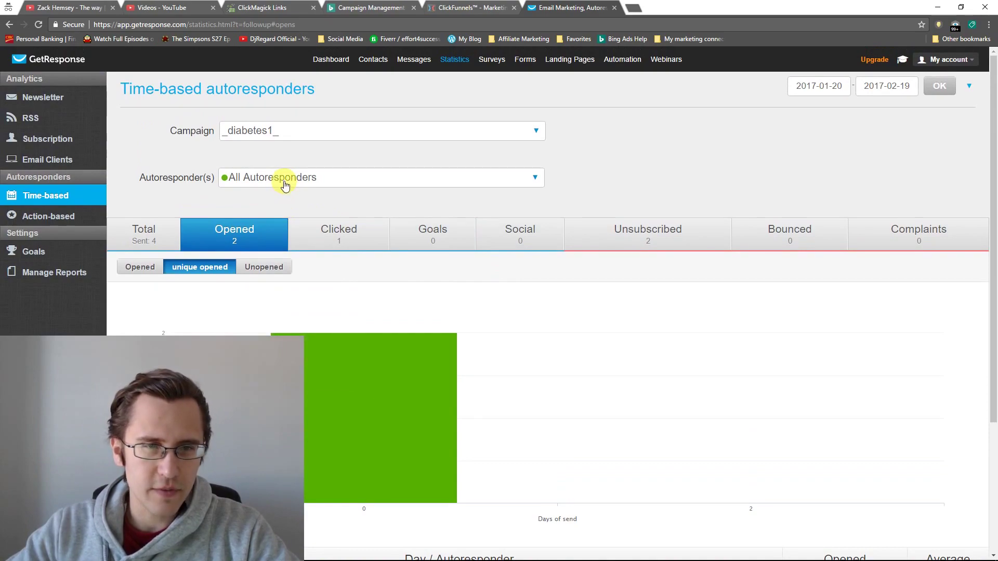
{"action": "left_click", "coordinate": [285, 183]}
{"action": "left_click", "coordinate": [250, 196]}
{"action": "left_click", "coordinate": [253, 213]}
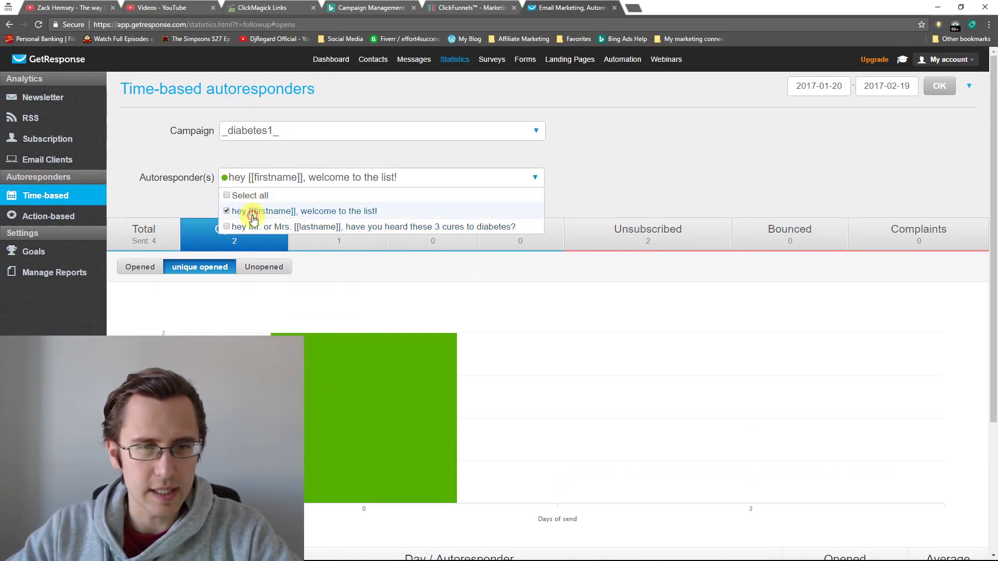
{"action": "left_click", "coordinate": [672, 184]}
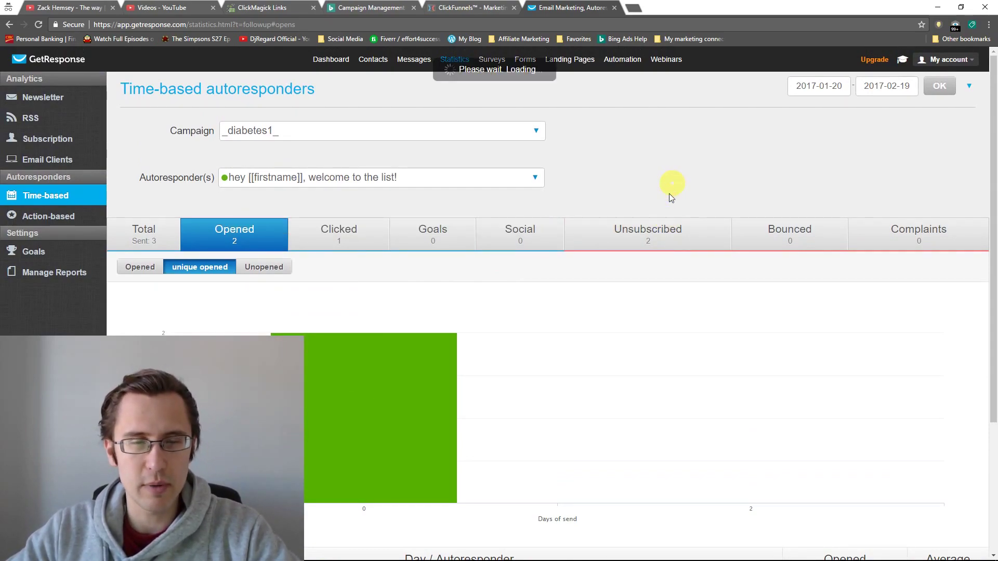
{"action": "scroll", "coordinate": [693, 318], "scroll_direction": "down", "scroll_amount": 3}
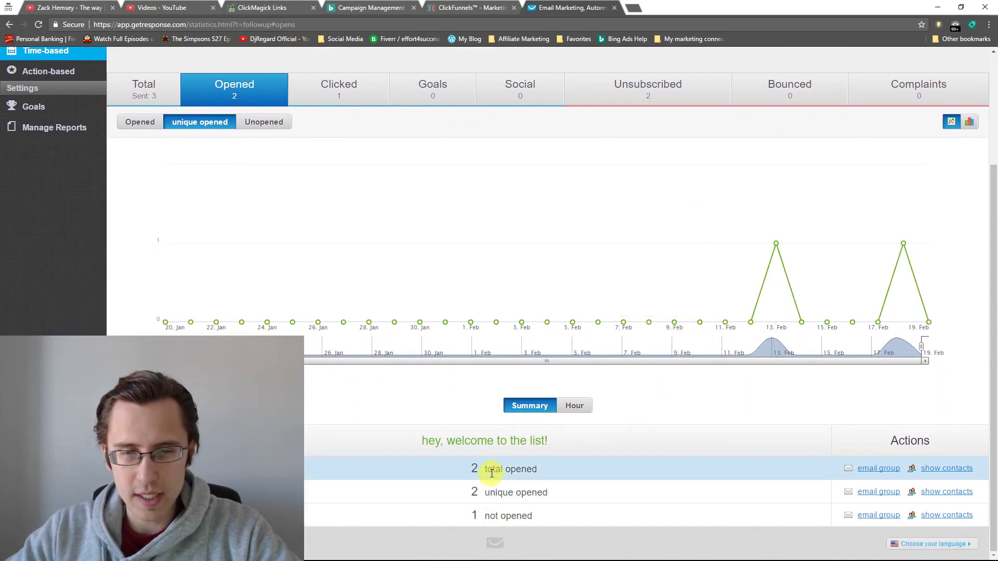
{"action": "left_click_drag", "start_coordinate": [468, 470], "coordinate": [532, 470]}
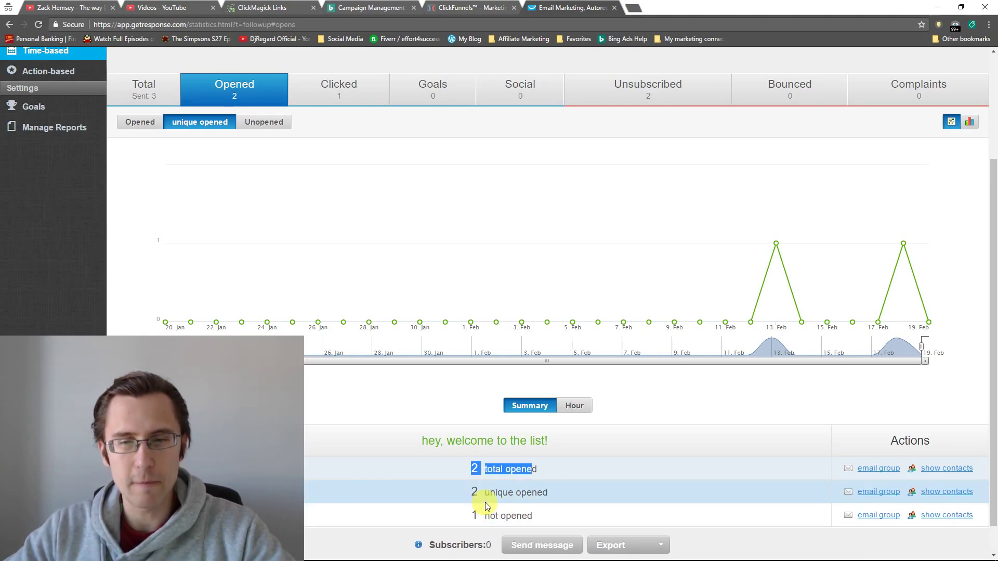
{"action": "scroll", "coordinate": [494, 381], "scroll_direction": "up", "scroll_amount": 3}
{"action": "scroll", "coordinate": [495, 385], "scroll_direction": "down", "scroll_amount": 4}
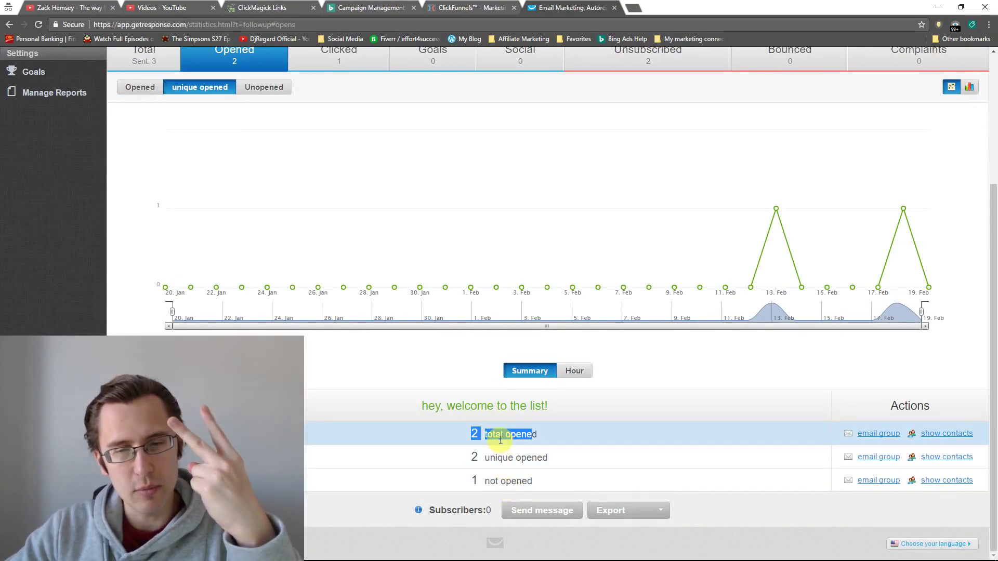
{"action": "scroll", "coordinate": [238, 183], "scroll_direction": "up", "scroll_amount": 3}
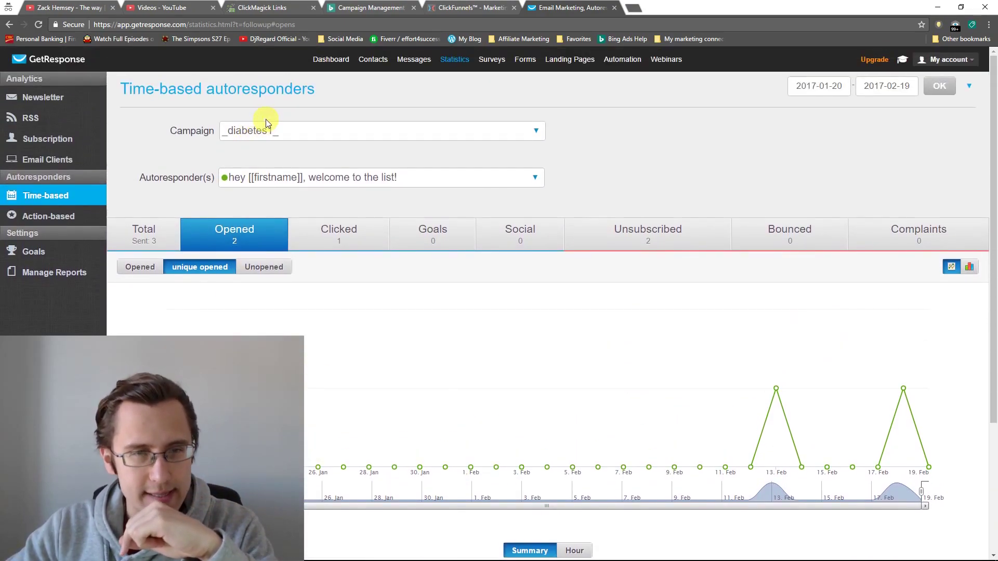
Include all autoresponders in the _diabetes1_ statistics and review the resulting chart
{"action": "left_click", "coordinate": [257, 177]}
{"action": "left_click", "coordinate": [255, 196]}
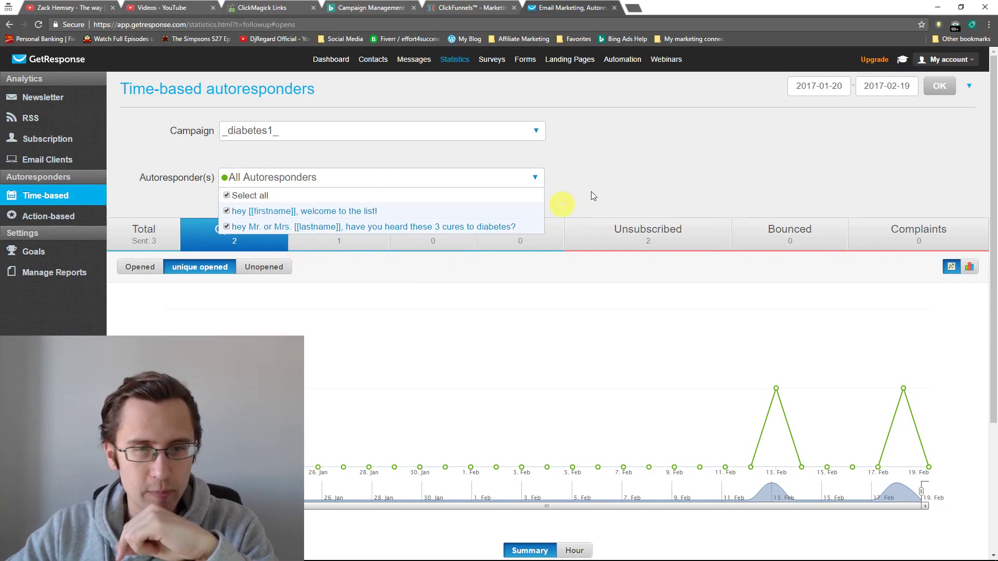
{"action": "left_click", "coordinate": [660, 167]}
{"action": "scroll", "coordinate": [601, 296], "scroll_direction": "down", "scroll_amount": 3}
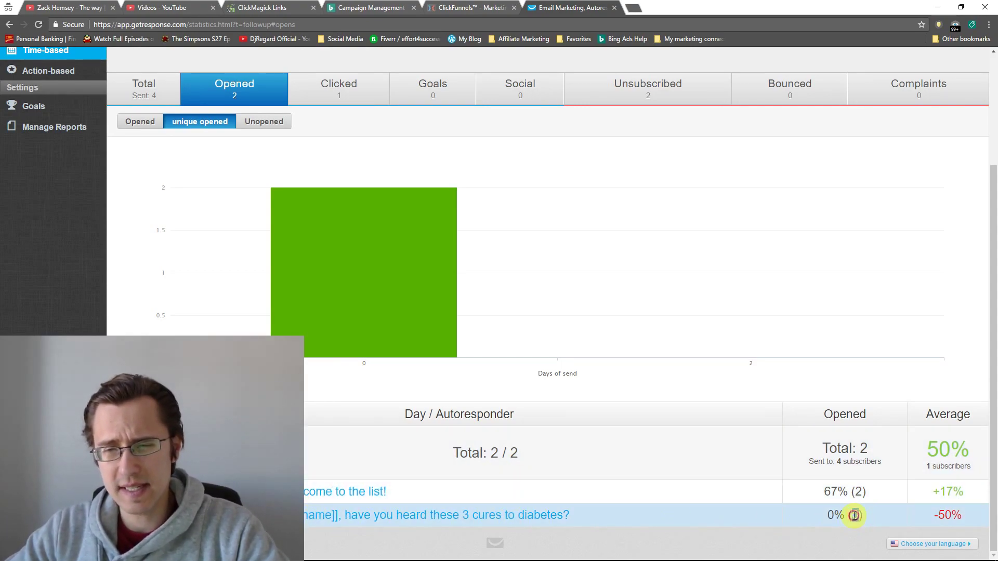
{"action": "scroll", "coordinate": [800, 502], "scroll_direction": "down", "scroll_amount": 1}
{"action": "scroll", "coordinate": [535, 294], "scroll_direction": "up", "scroll_amount": 4}
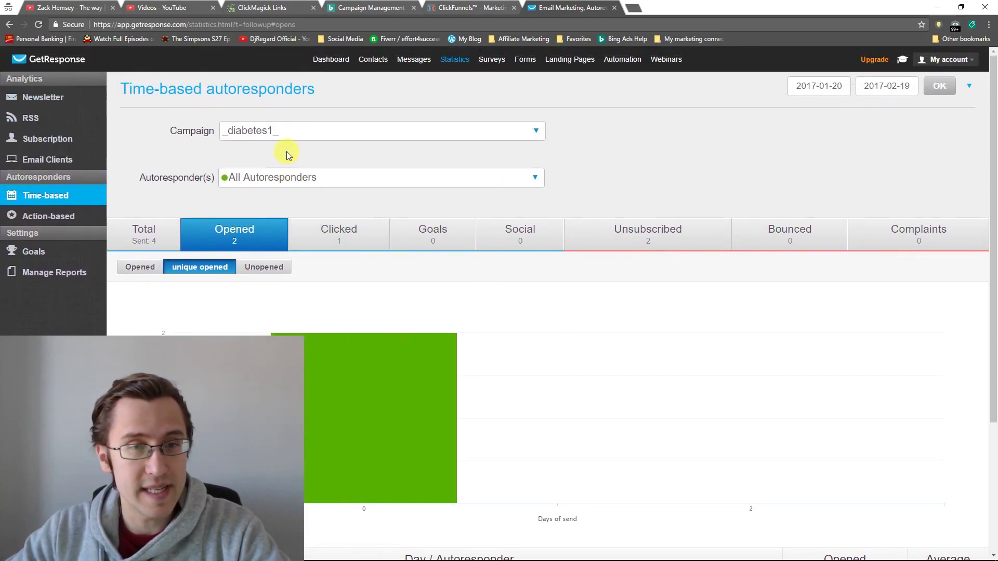
Filter the statistics to only the 'have you heard these 3 cures to diabetes?' autoresponder
{"action": "left_click", "coordinate": [271, 176]}
{"action": "left_click", "coordinate": [257, 196]}
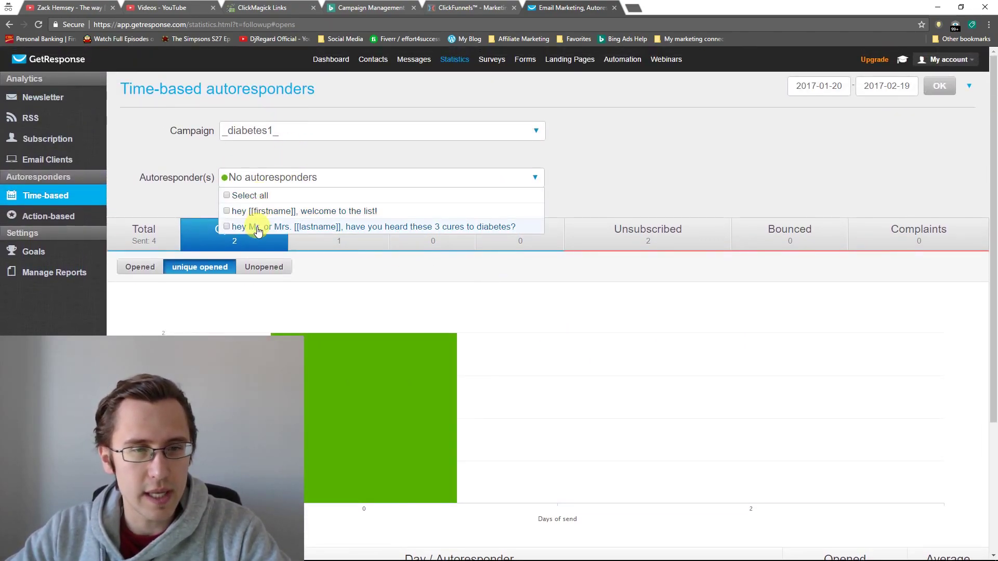
{"action": "left_click", "coordinate": [260, 226]}
{"action": "left_click", "coordinate": [664, 182]}
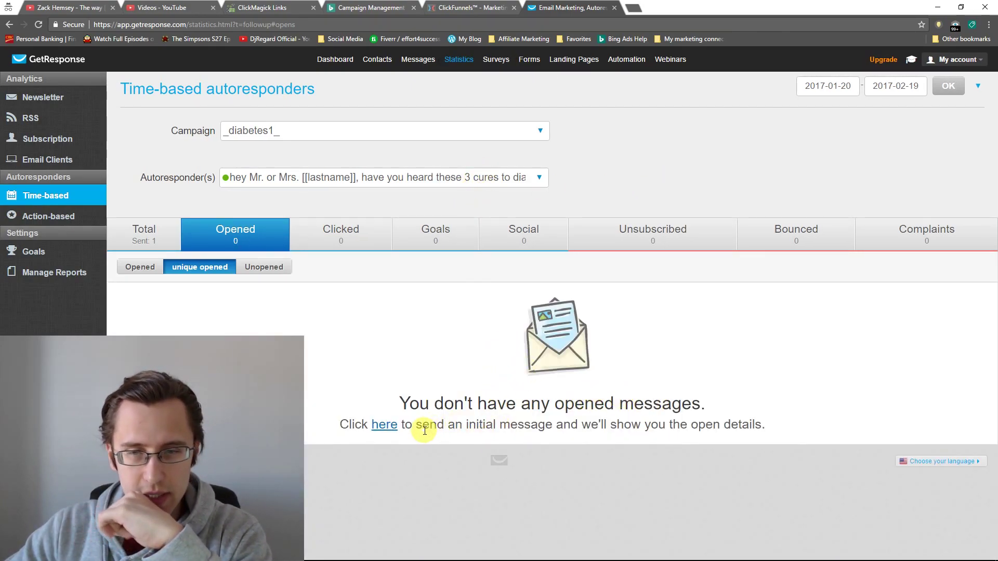
View Total statistics for the diabetes-cures autoresponder, check its recipients, and mark the 1 sent
{"action": "left_click", "coordinate": [142, 236]}
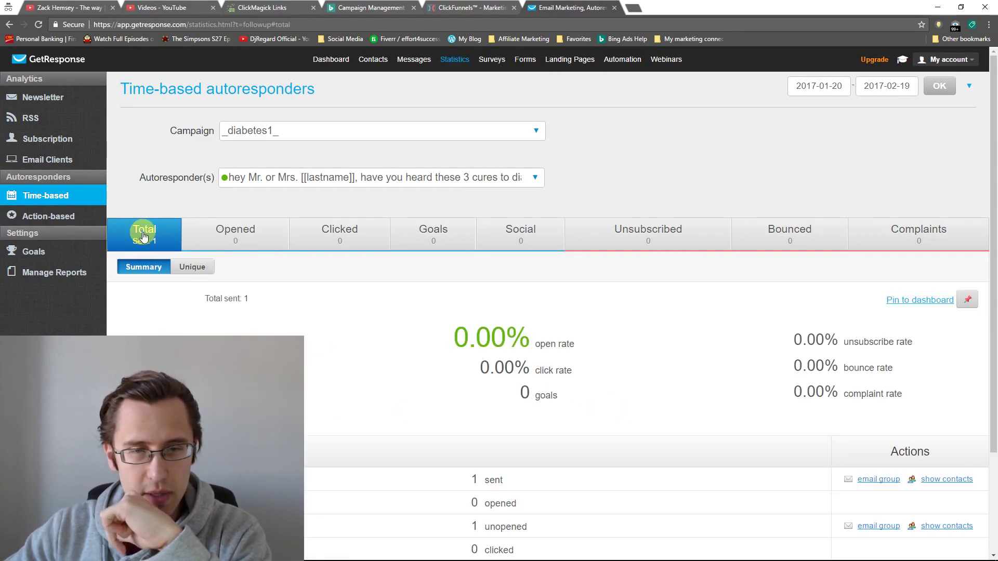
{"action": "scroll", "coordinate": [389, 359], "scroll_direction": "down", "scroll_amount": 2}
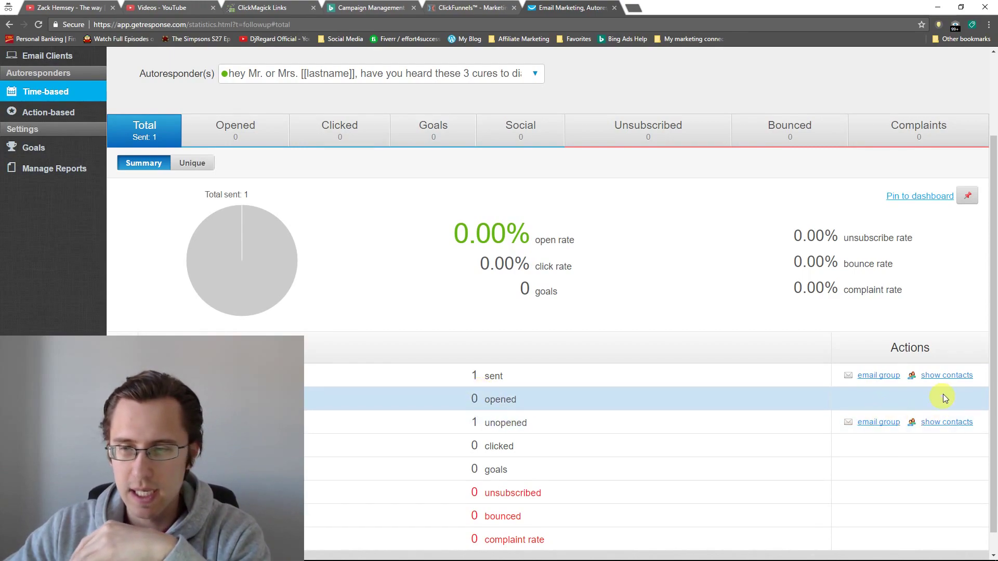
{"action": "left_click", "coordinate": [953, 380]}
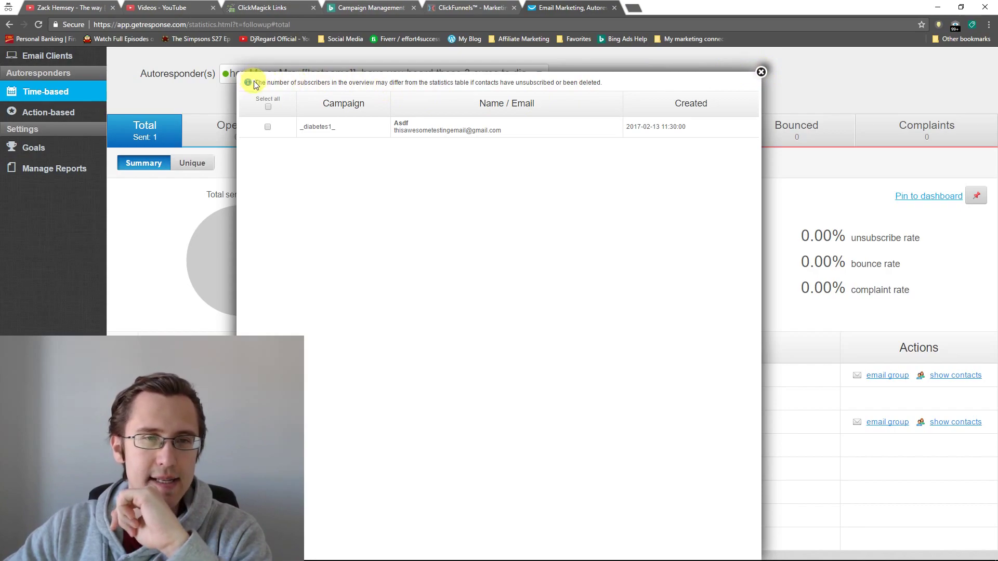
{"action": "left_click_drag", "start_coordinate": [256, 85], "coordinate": [600, 79]}
{"action": "left_click", "coordinate": [761, 72]}
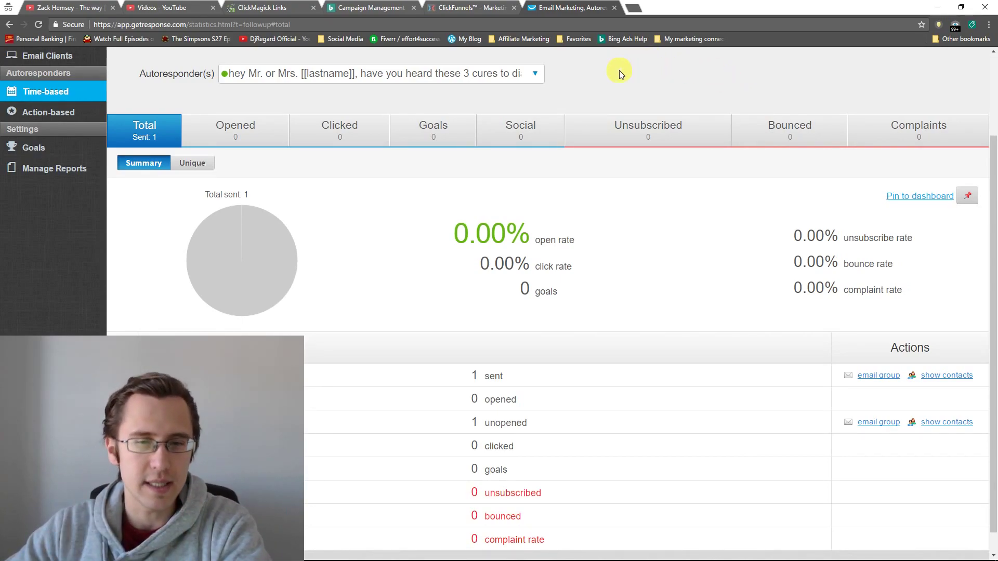
{"action": "scroll", "coordinate": [308, 358], "scroll_direction": "up", "scroll_amount": 1}
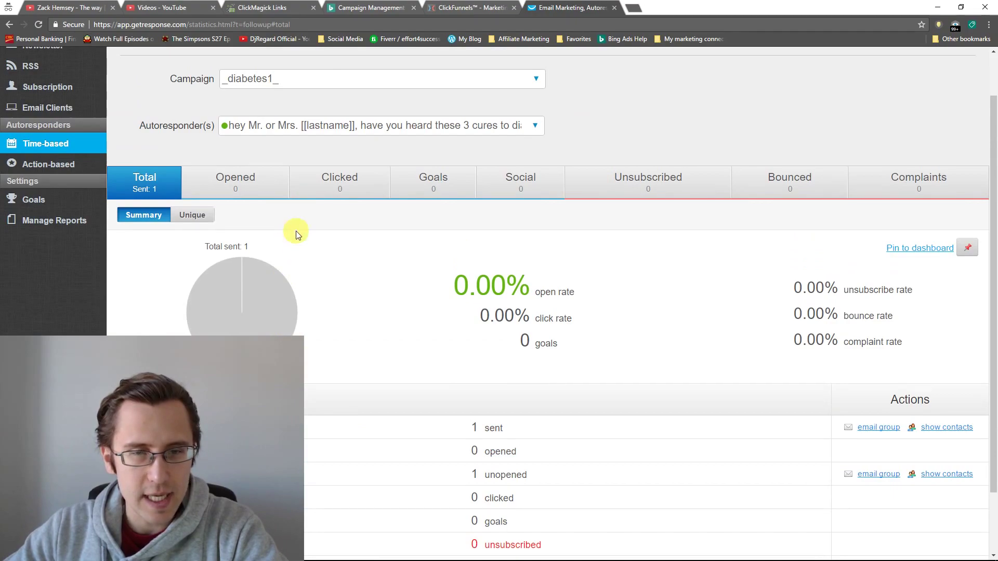
{"action": "left_click_drag", "start_coordinate": [470, 427], "coordinate": [504, 432]}
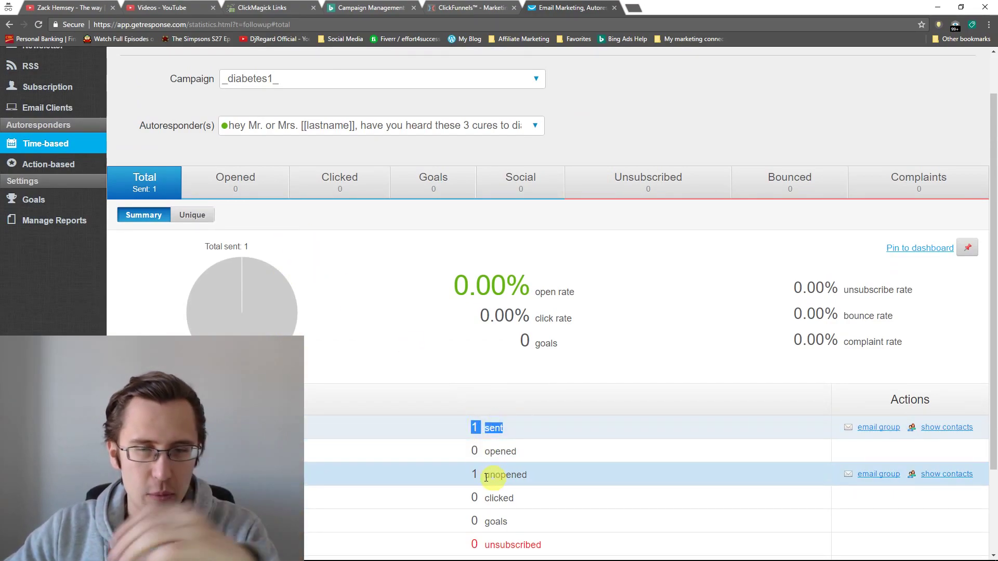
Reinclude all autoresponders and compare per-message opens to the 50% average, welcome at 67%
{"action": "left_click", "coordinate": [297, 79]}
{"action": "left_click", "coordinate": [284, 127]}
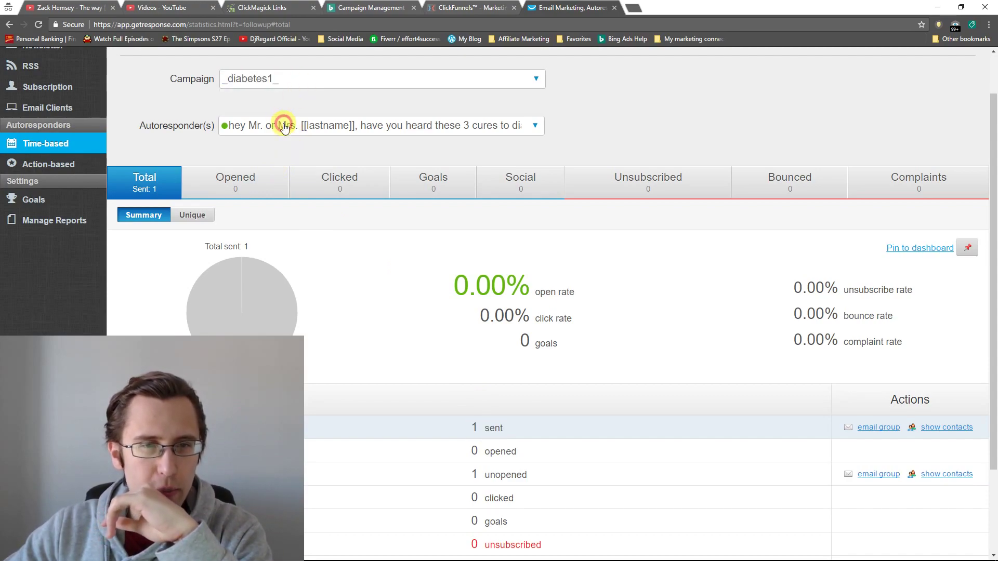
{"action": "left_click", "coordinate": [278, 141]}
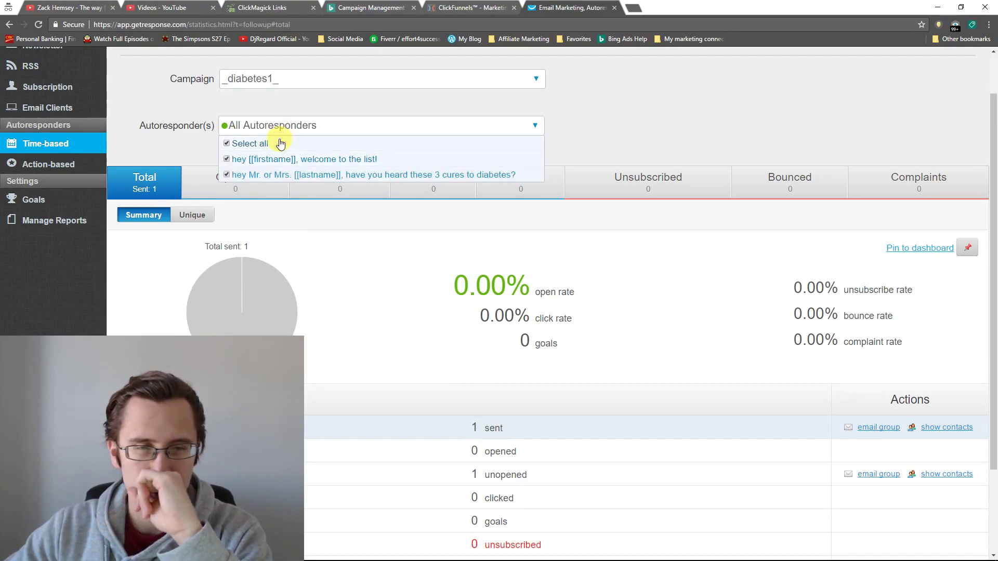
{"action": "left_click", "coordinate": [208, 193]}
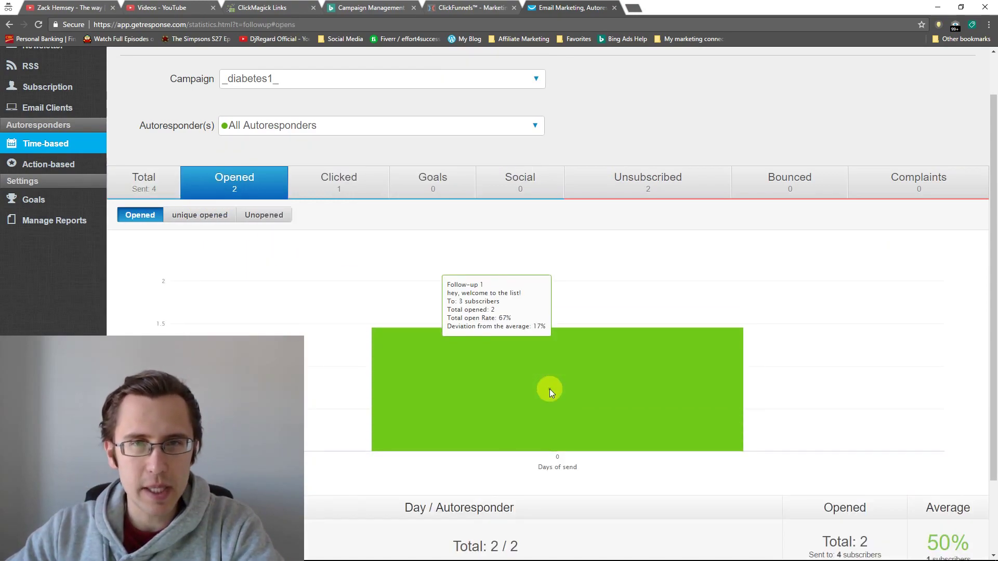
{"action": "scroll", "coordinate": [651, 398], "scroll_direction": "down", "scroll_amount": 3}
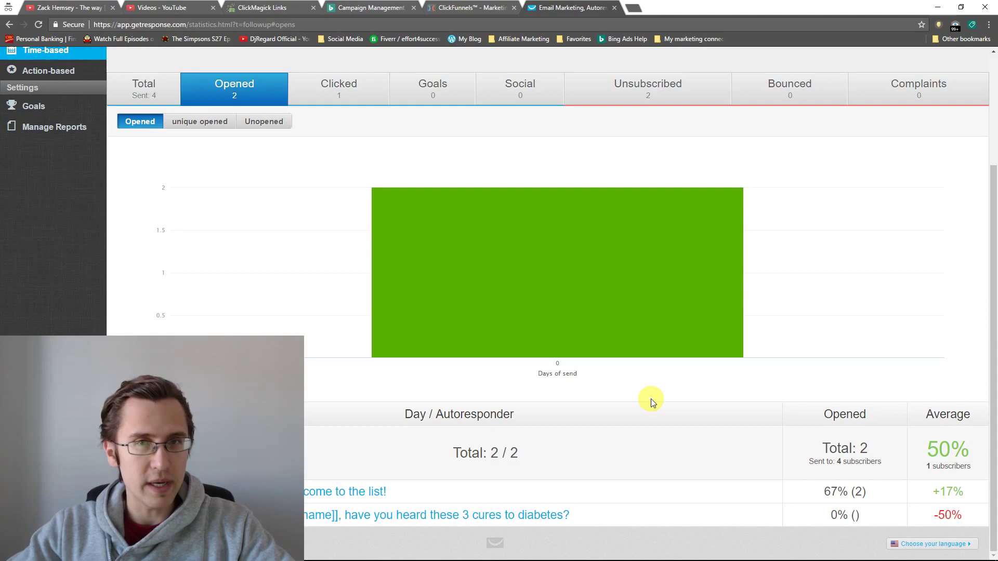
Show clicks for all autoresponders: 1 click, welcome email 33%, 25% average
{"action": "left_click", "coordinate": [352, 94]}
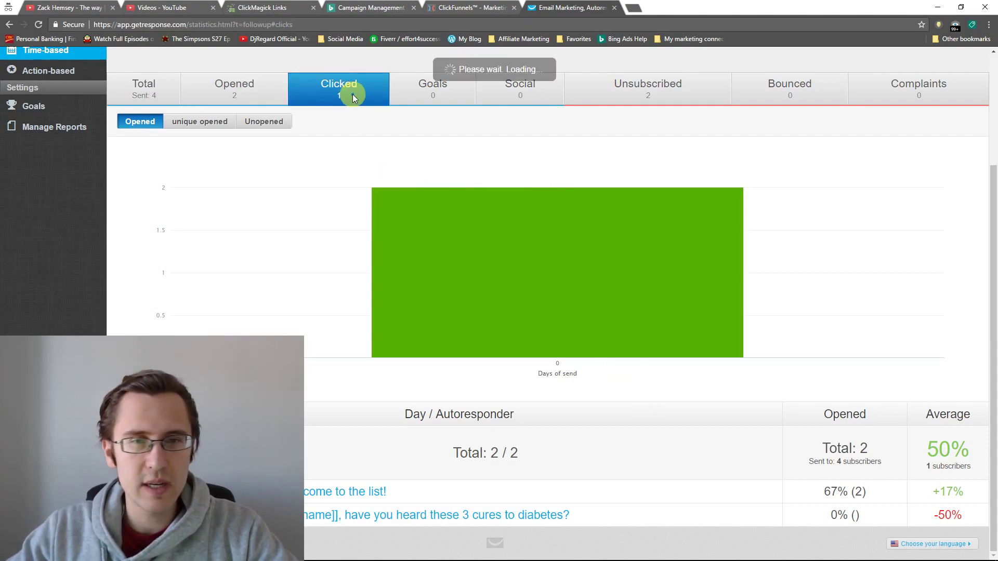
{"action": "mouse_move", "coordinate": [347, 330]}
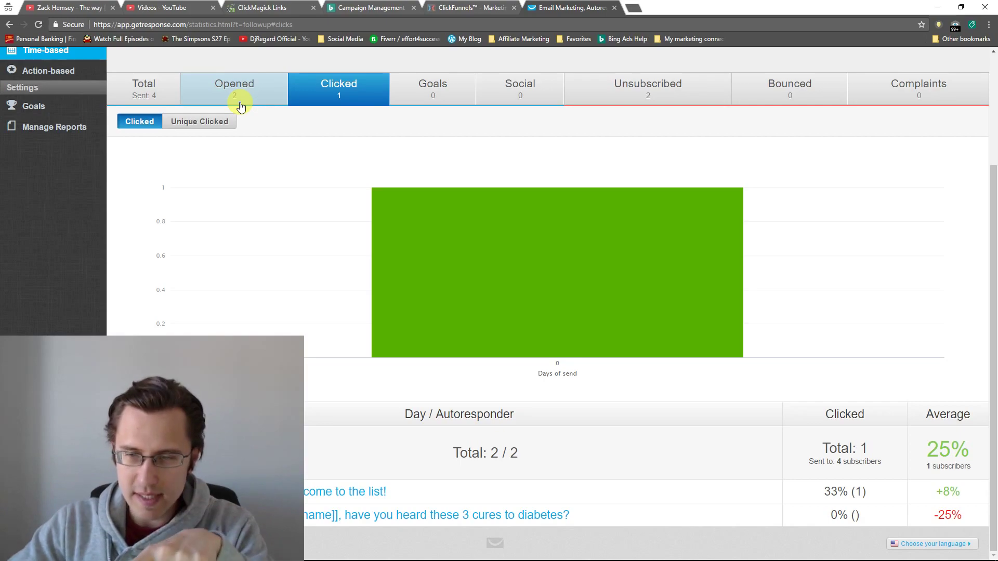
Highlight the 25% average click rate and return to the top of the statistics
{"action": "left_click_drag", "start_coordinate": [929, 449], "coordinate": [966, 449]}
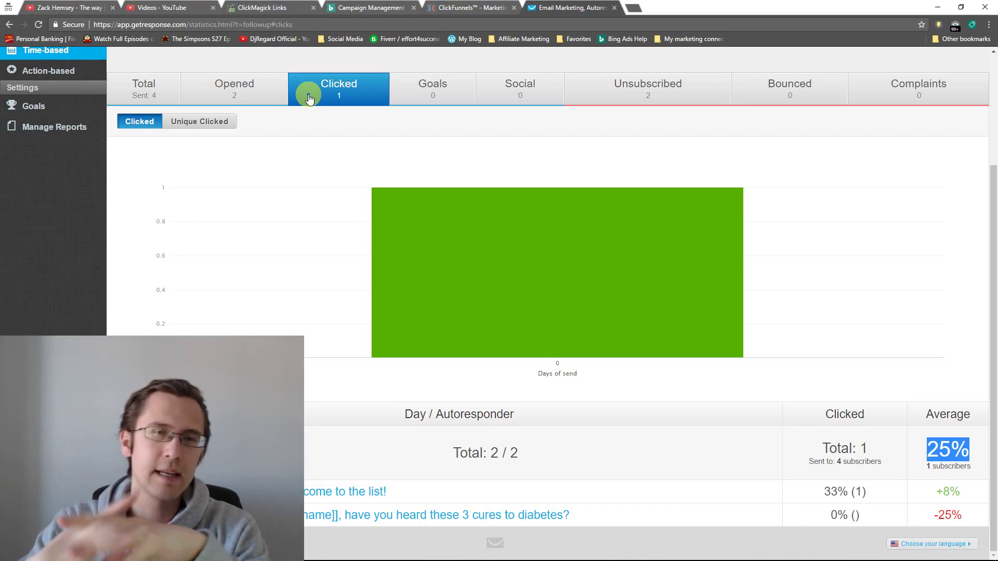
{"action": "scroll", "coordinate": [429, 166], "scroll_direction": "up", "scroll_amount": 2}
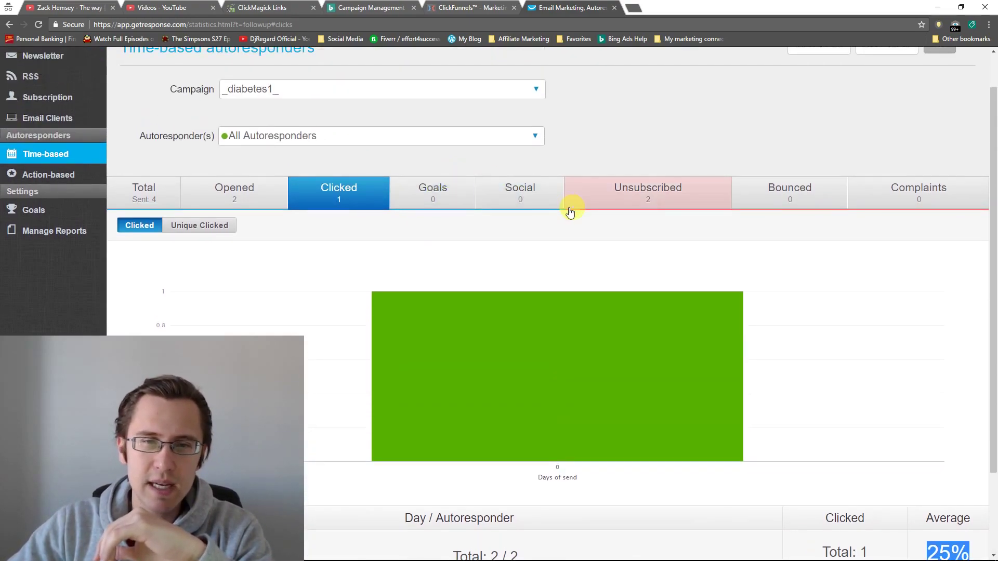
{"action": "scroll", "coordinate": [312, 208], "scroll_direction": "up", "scroll_amount": 2}
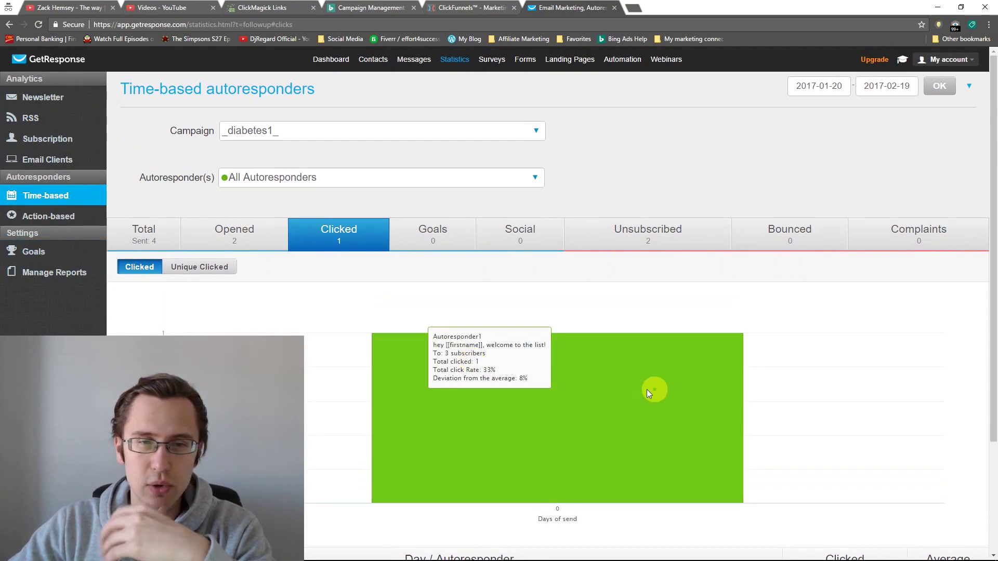
Switch the autoresponder chart from opens to clicks, showing 1 click and a 25% average
{"action": "left_click", "coordinate": [244, 234]}
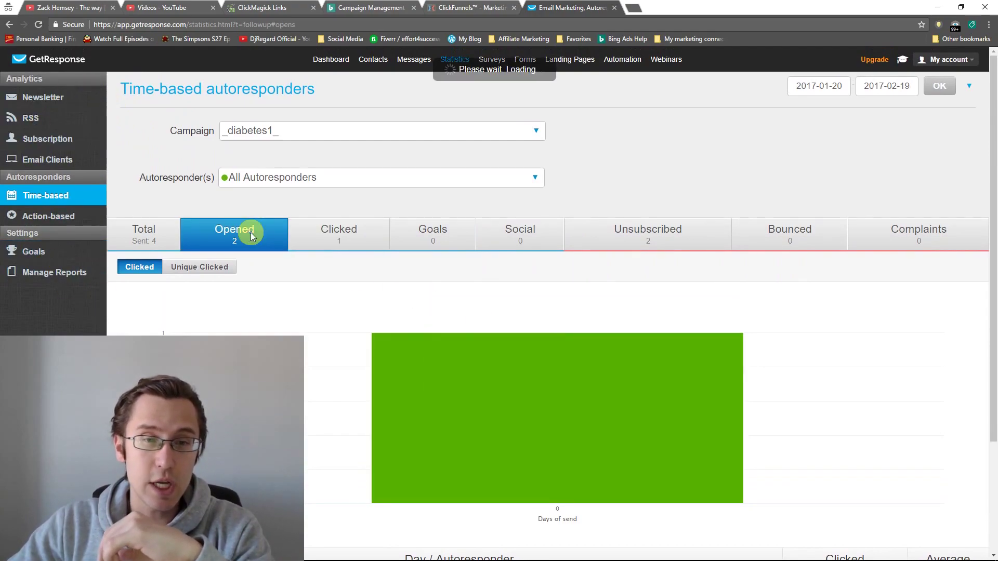
{"action": "scroll", "coordinate": [460, 380], "scroll_direction": "down", "scroll_amount": 2}
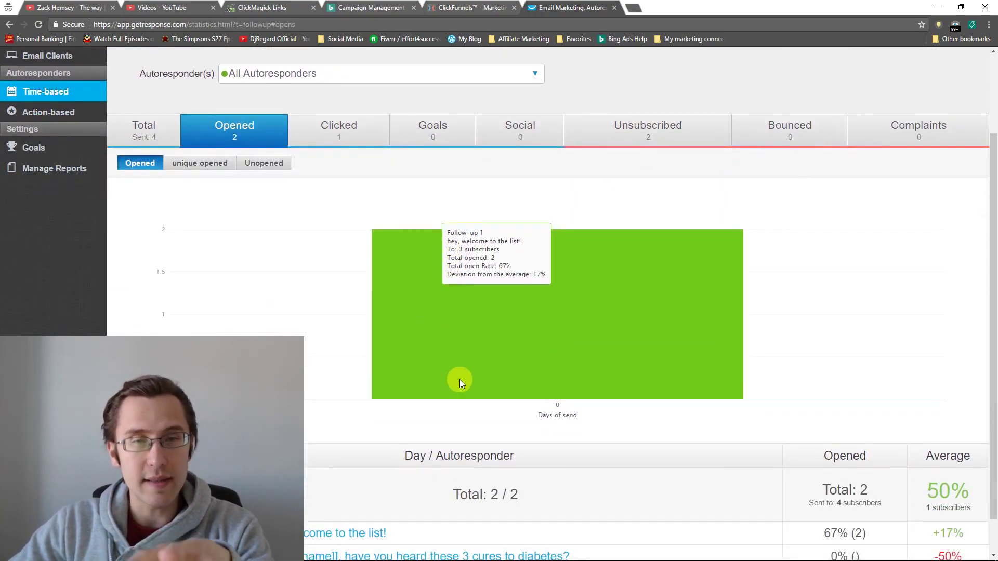
{"action": "mouse_move", "coordinate": [285, 273]}
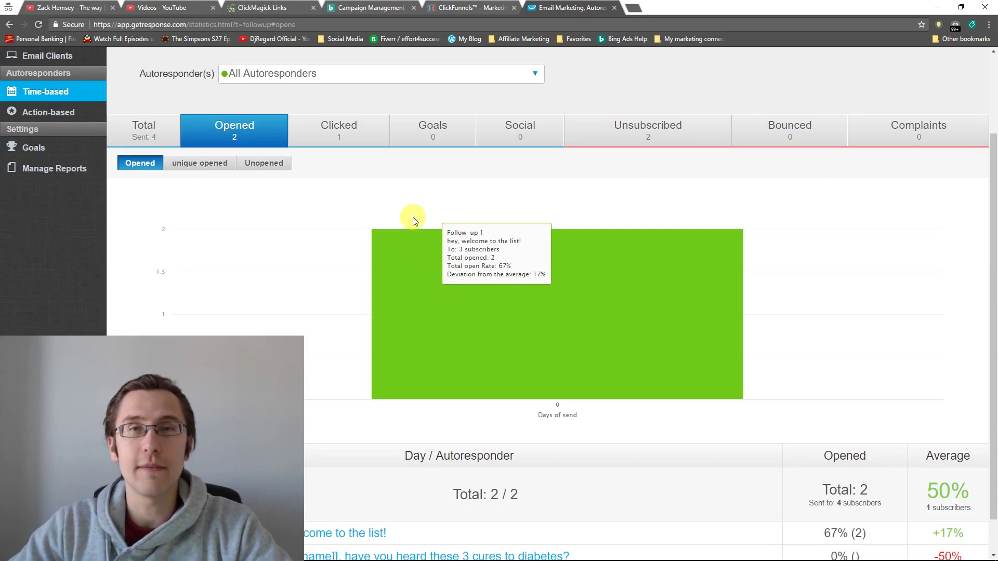
{"action": "left_click", "coordinate": [349, 133]}
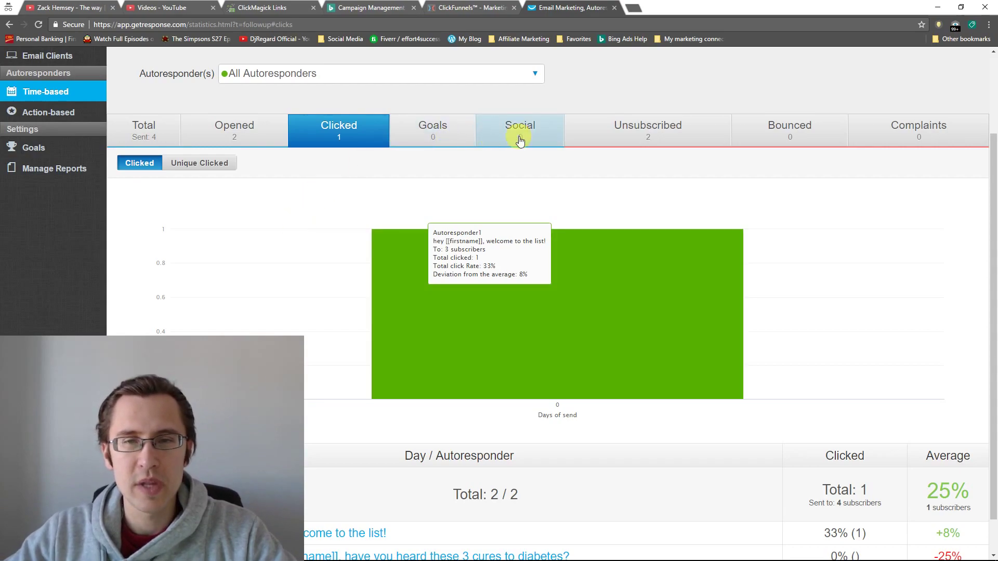
{"action": "left_click", "coordinate": [556, 136]}
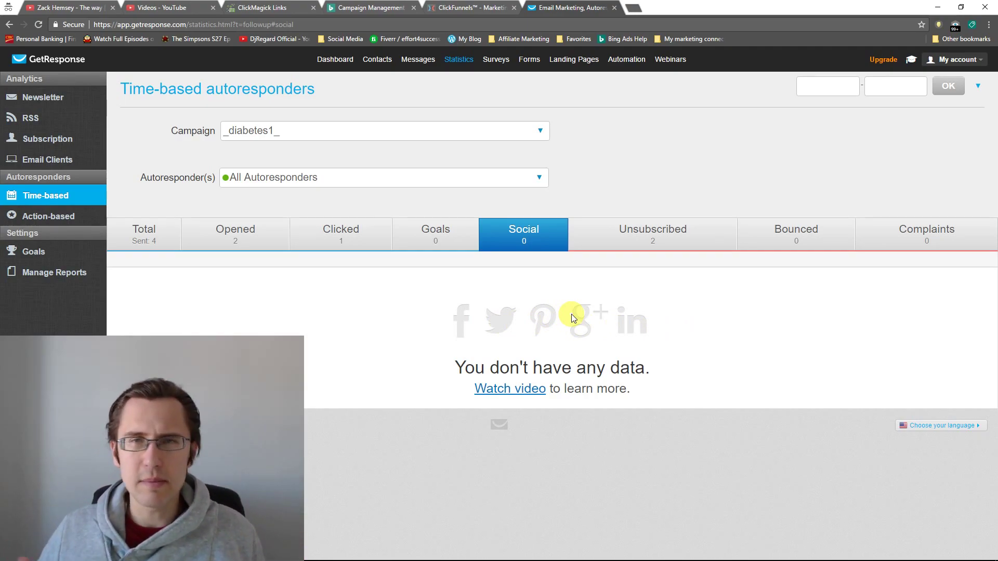
{"action": "left_click", "coordinate": [448, 246]}
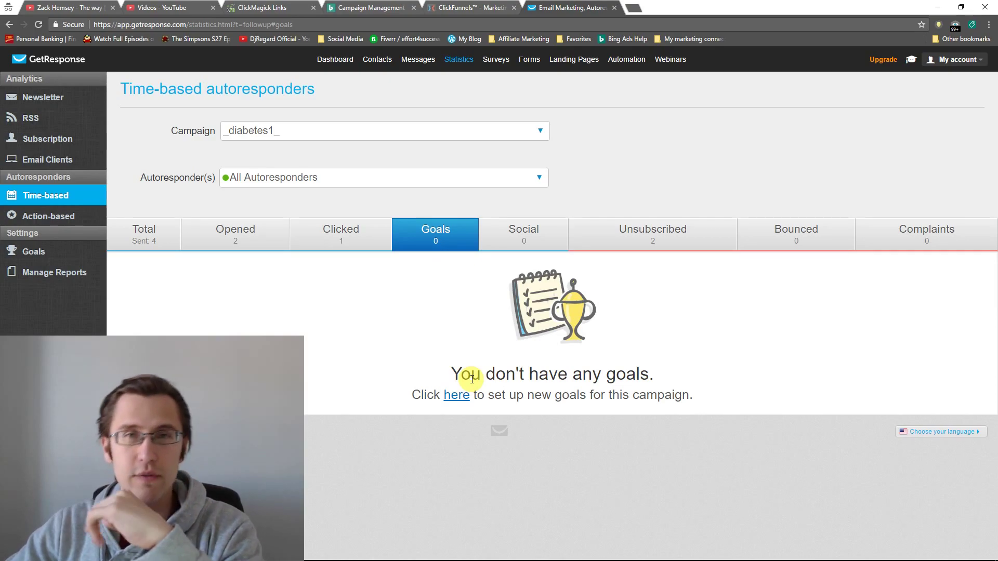
Bring up the unsubscribe chart and scroll down to the unsubscribe reasons table
{"action": "left_click", "coordinate": [675, 238]}
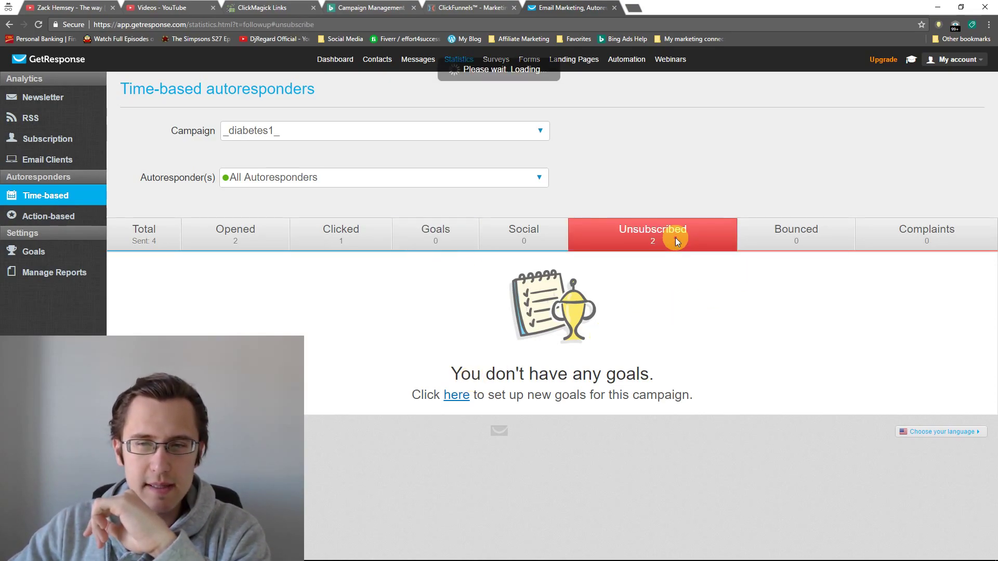
{"action": "mouse_move", "coordinate": [608, 361]}
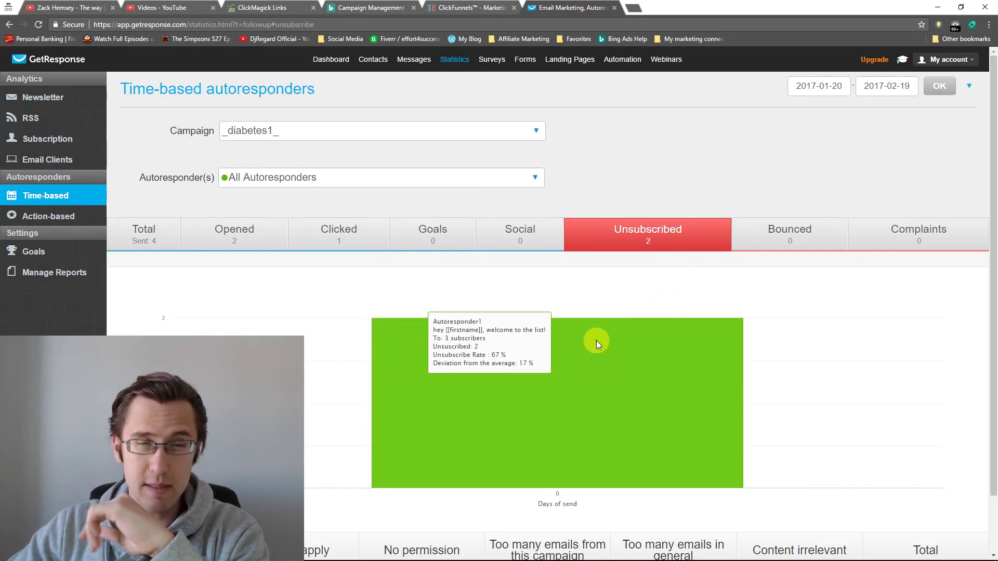
{"action": "scroll", "coordinate": [598, 345], "scroll_direction": "down", "scroll_amount": 2}
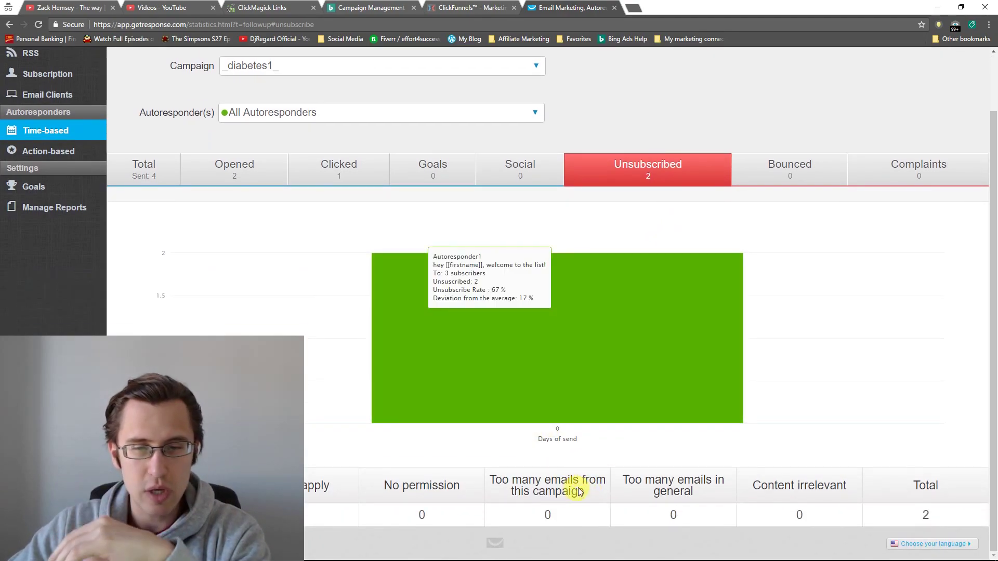
{"action": "mouse_move", "coordinate": [307, 486]}
{"action": "left_mouse_down"}
{"action": "mouse_move", "coordinate": [962, 481]}
{"action": "mouse_move", "coordinate": [350, 507]}
{"action": "mouse_move", "coordinate": [291, 485]}
{"action": "left_mouse_up"}
{"action": "left_click", "coordinate": [291, 486]}
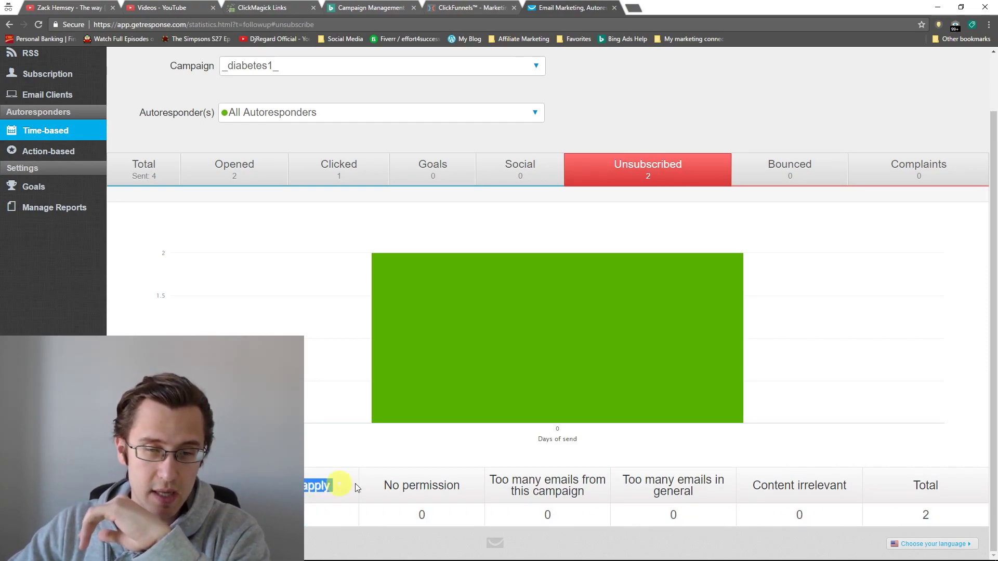
Highlight the 'Too many emails' and 'Content irrelevant' reasons, then view the 0-bounce statistics
{"action": "double_click", "coordinate": [560, 489]}
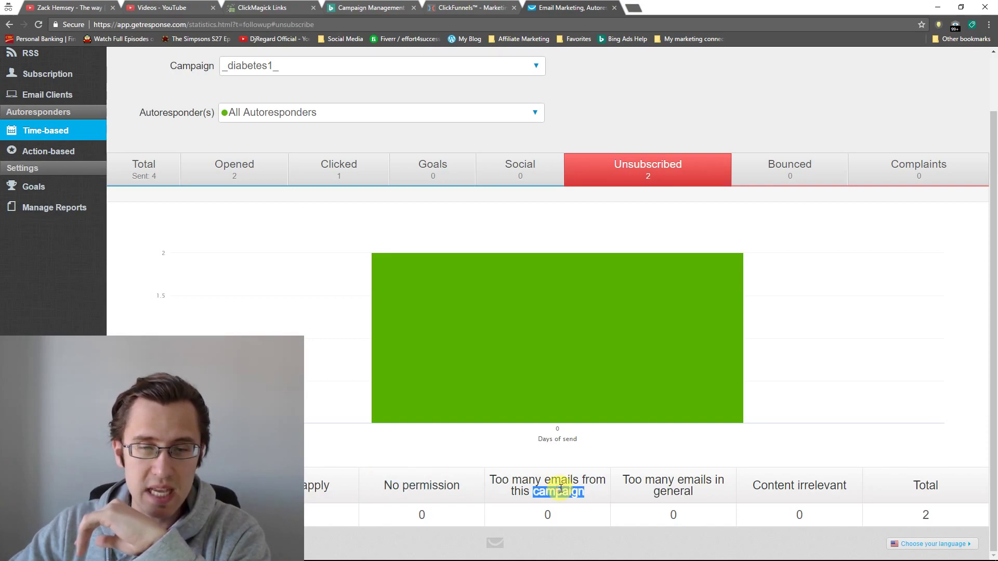
{"action": "triple_click", "coordinate": [691, 481]}
{"action": "double_click", "coordinate": [789, 487]}
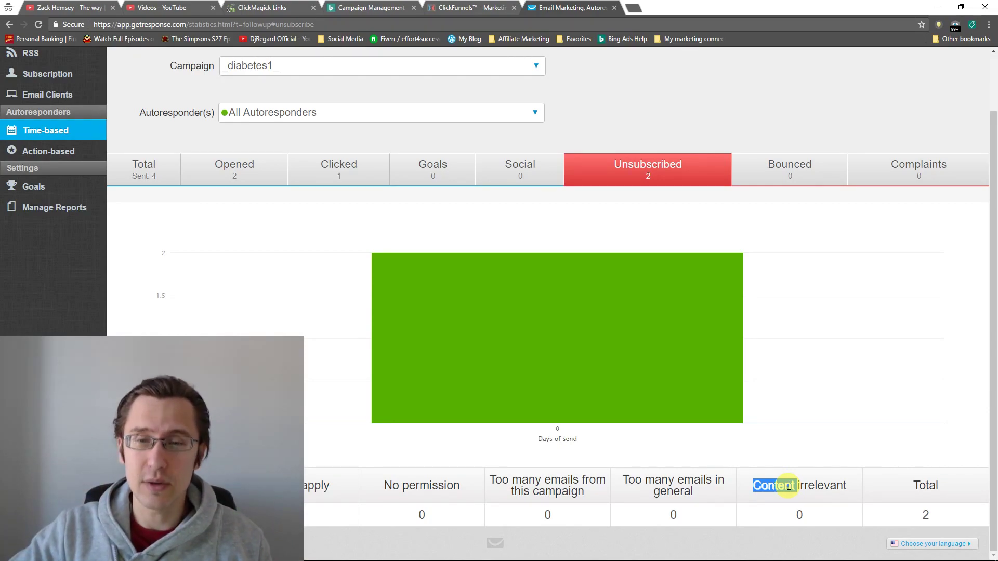
{"action": "left_click", "coordinate": [819, 481]}
{"action": "double_click", "coordinate": [824, 485]}
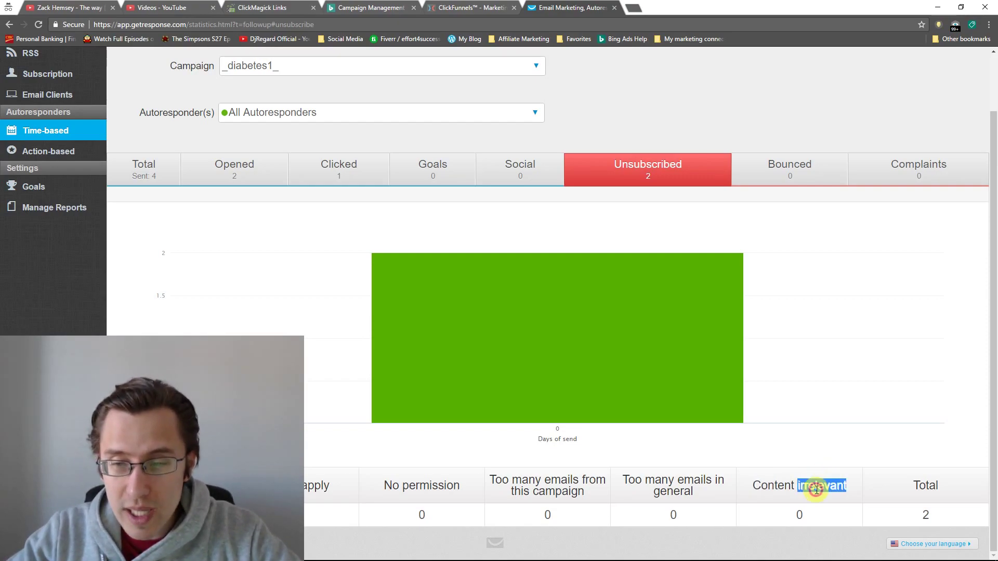
{"action": "left_click_drag", "start_coordinate": [823, 486], "coordinate": [791, 494]}
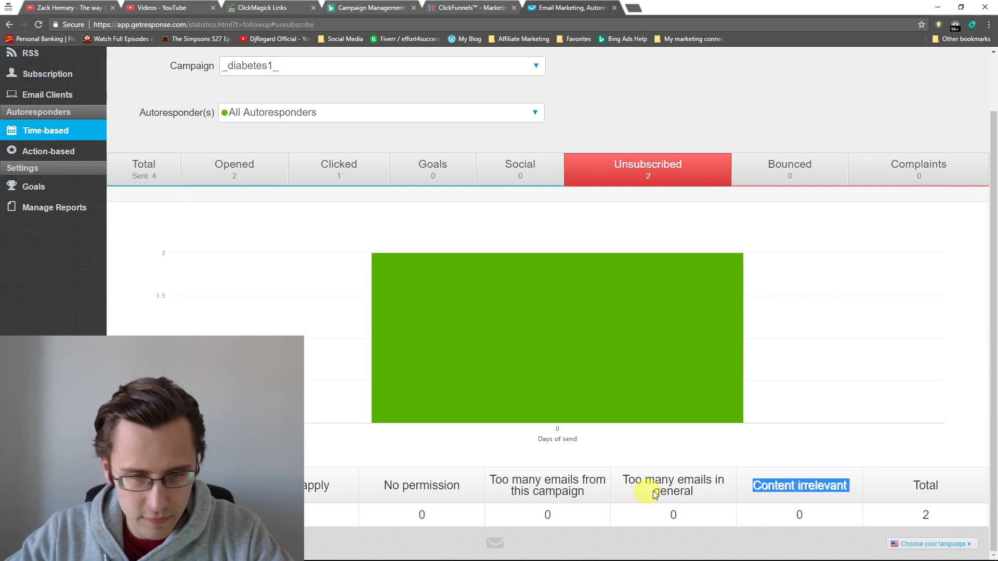
{"action": "left_click", "coordinate": [296, 535]}
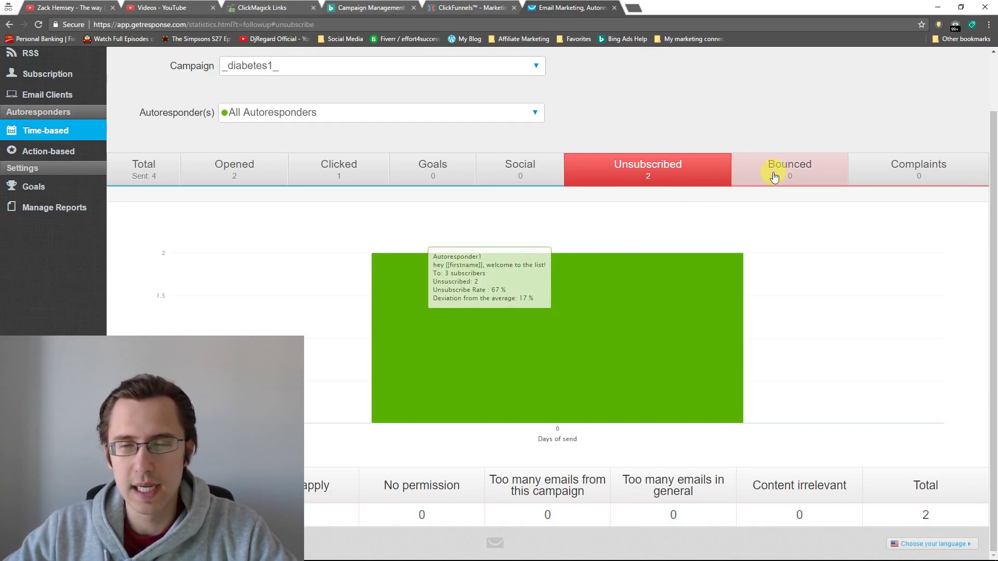
{"action": "left_click", "coordinate": [794, 165]}
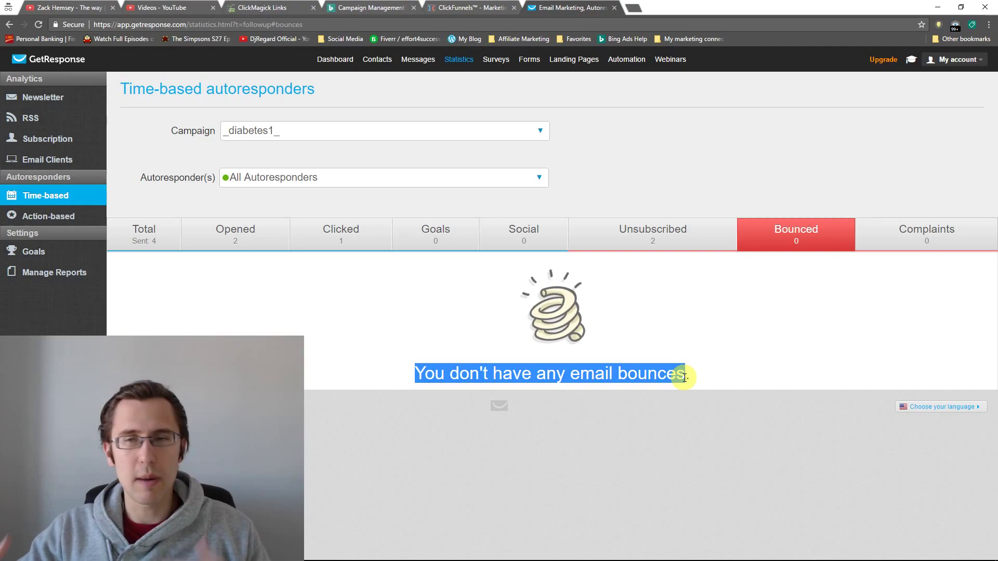
Show the Complaints statistics and highlight the notice reporting 0 complaints
{"action": "left_click", "coordinate": [887, 236]}
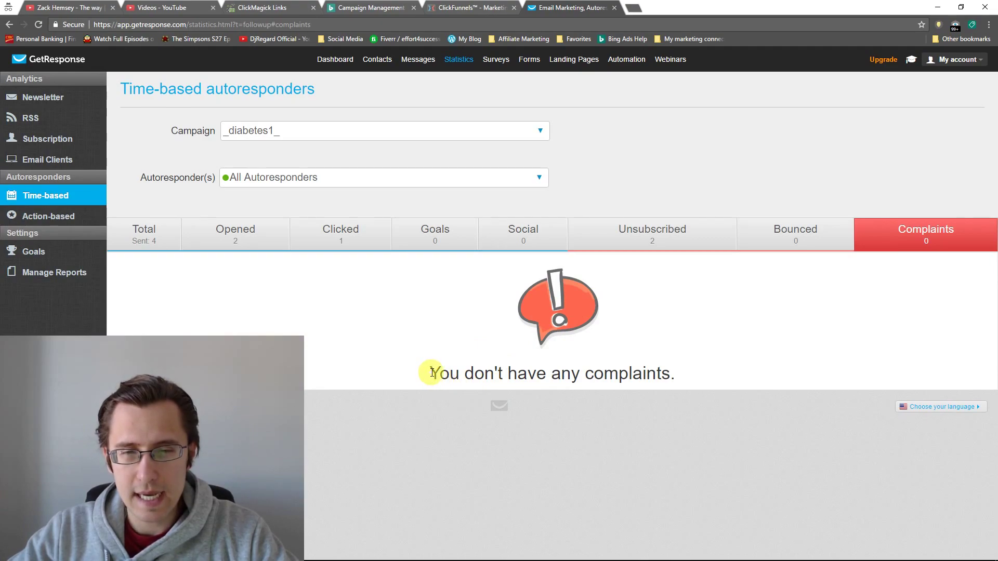
{"action": "left_click_drag", "start_coordinate": [434, 373], "coordinate": [663, 373]}
{"action": "left_click", "coordinate": [660, 375]}
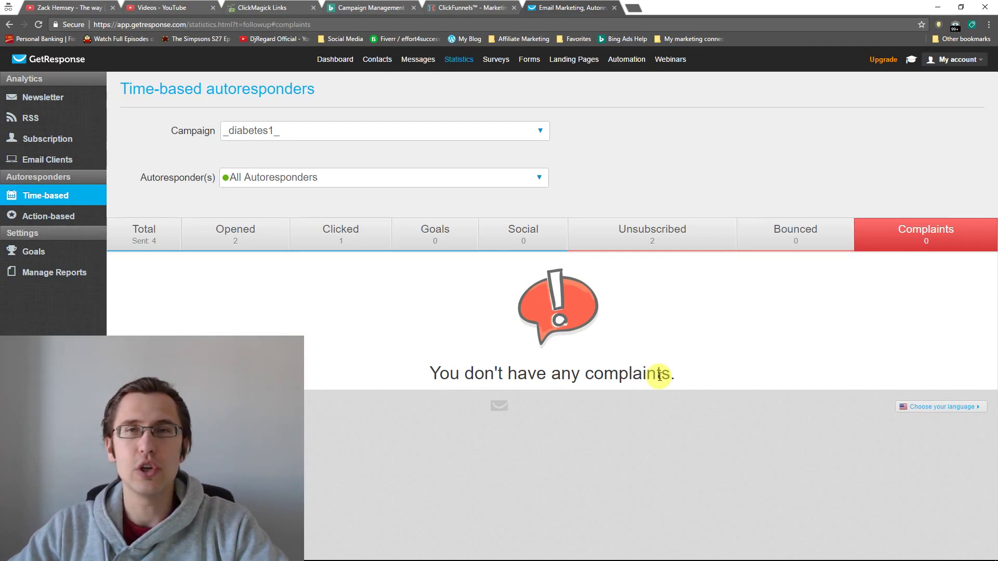
Reopen the Unsubscribed statistics, read the first reasons, and scroll back to the 2-unsubscribe chart
{"action": "left_click", "coordinate": [677, 231]}
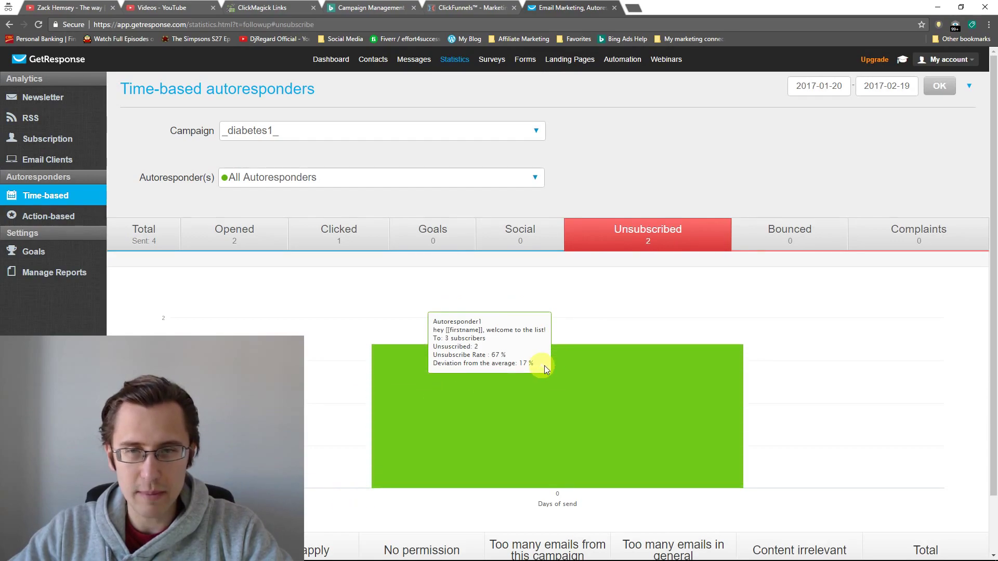
{"action": "scroll", "coordinate": [537, 372], "scroll_direction": "down", "scroll_amount": 2}
{"action": "left_click_drag", "start_coordinate": [708, 494], "coordinate": [307, 489]}
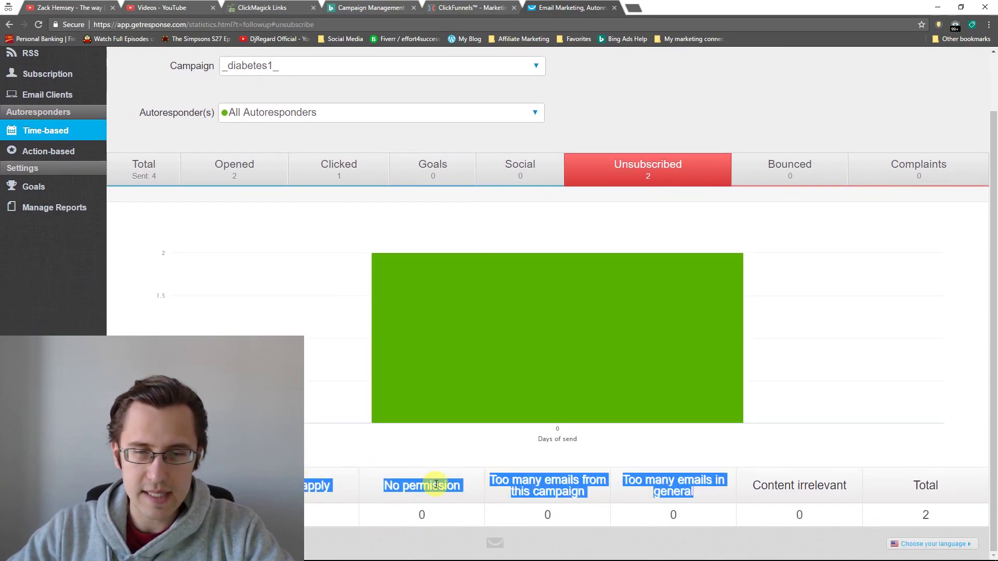
{"action": "left_click", "coordinate": [407, 488]}
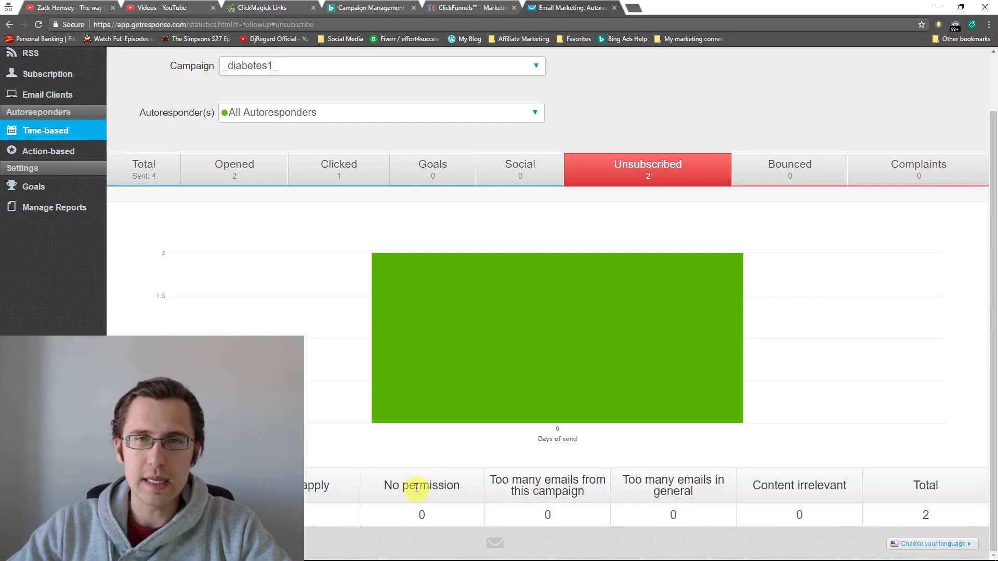
{"action": "scroll", "coordinate": [468, 322], "scroll_direction": "up", "scroll_amount": 2}
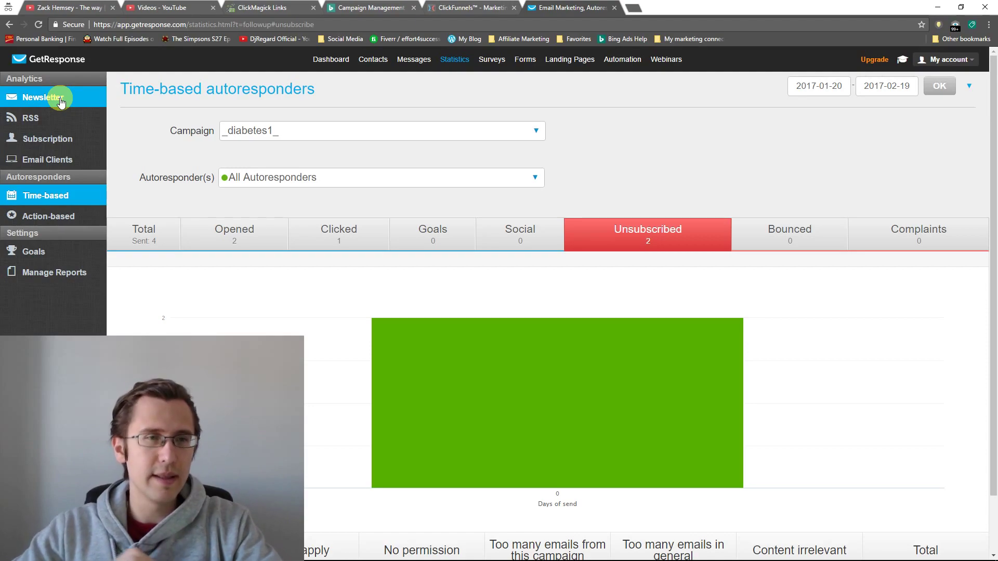
View the newsletter's Opened and Clicked statistics, then switch to the RSS analytics
{"action": "left_click", "coordinate": [52, 99]}
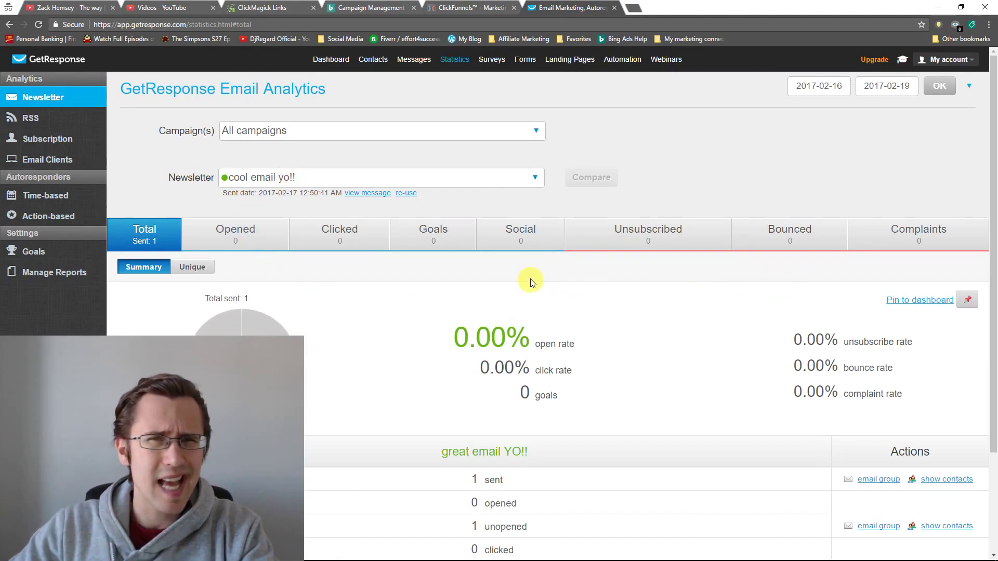
{"action": "left_click", "coordinate": [256, 245]}
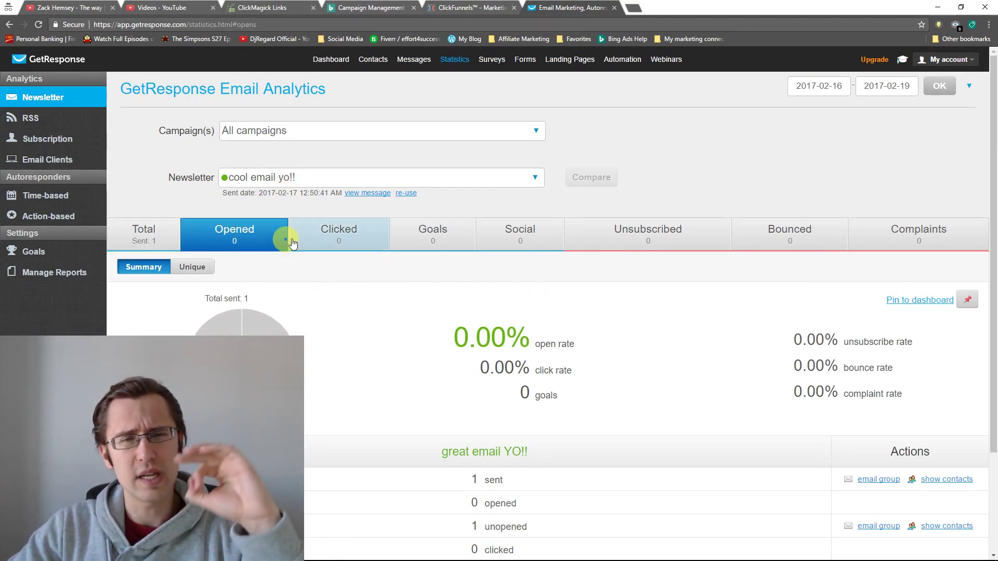
{"action": "left_click", "coordinate": [340, 239]}
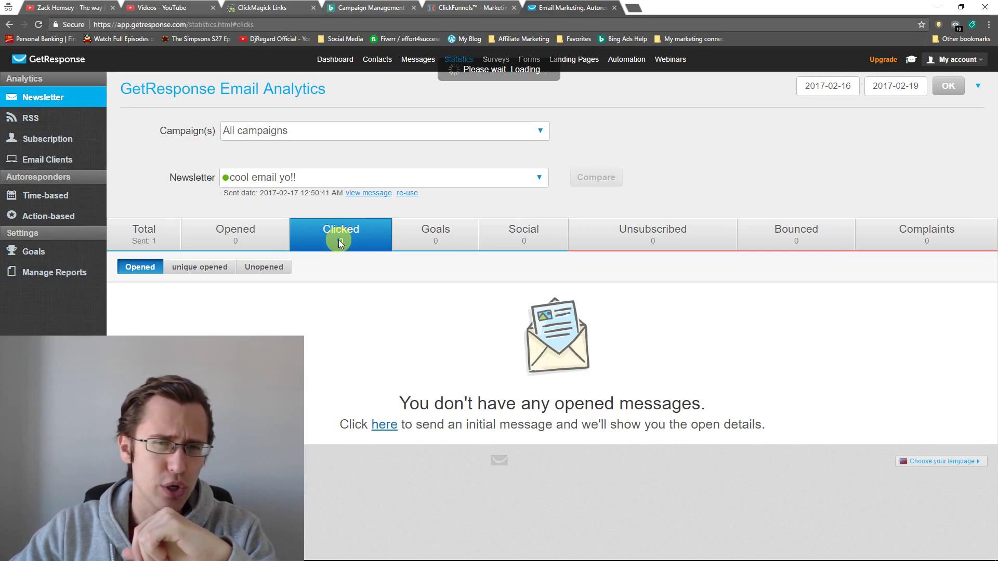
{"action": "left_click", "coordinate": [56, 118]}
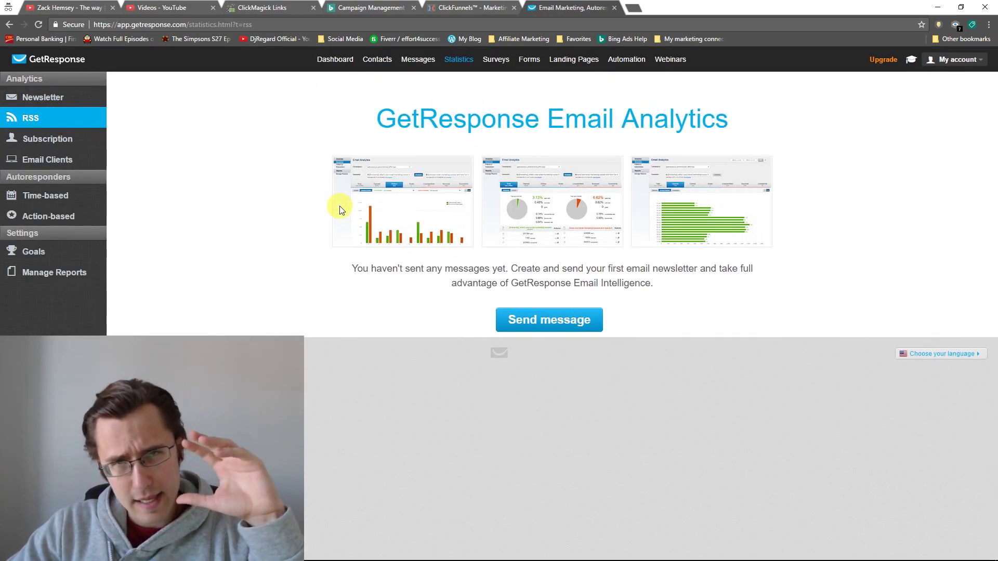
Look over the RSS analytics page stating no messages have been sent yet
{"action": "mouse_move", "coordinate": [418, 59]}
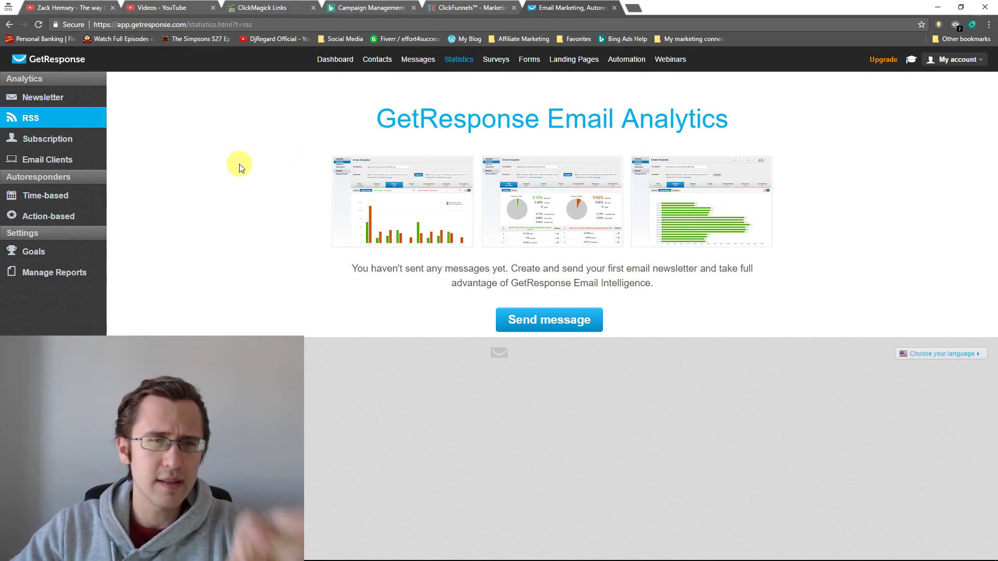
Open the subscription statistics and scroll through its charts, counters and map
{"action": "left_click", "coordinate": [58, 140]}
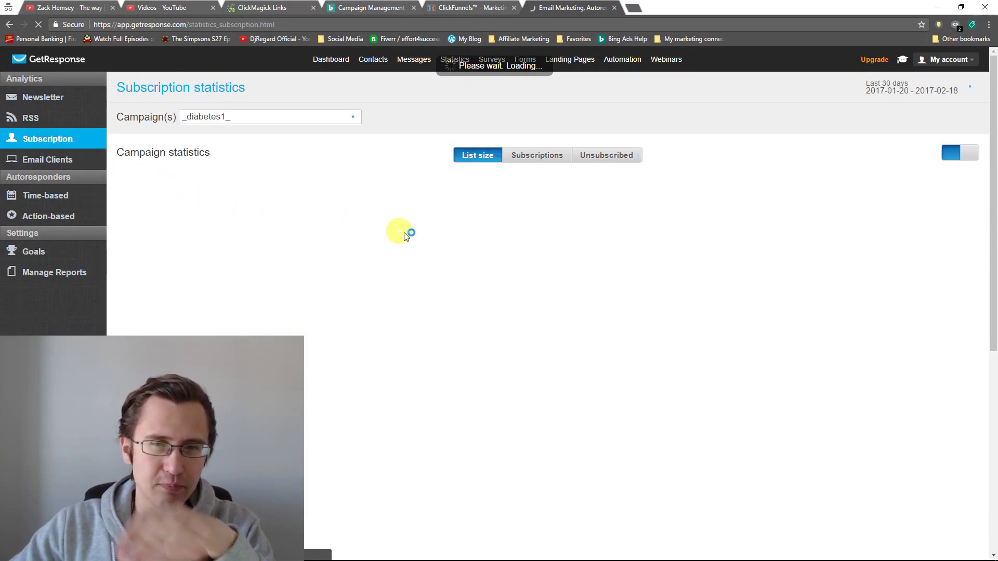
{"action": "scroll", "coordinate": [460, 263], "scroll_direction": "down", "scroll_amount": 1}
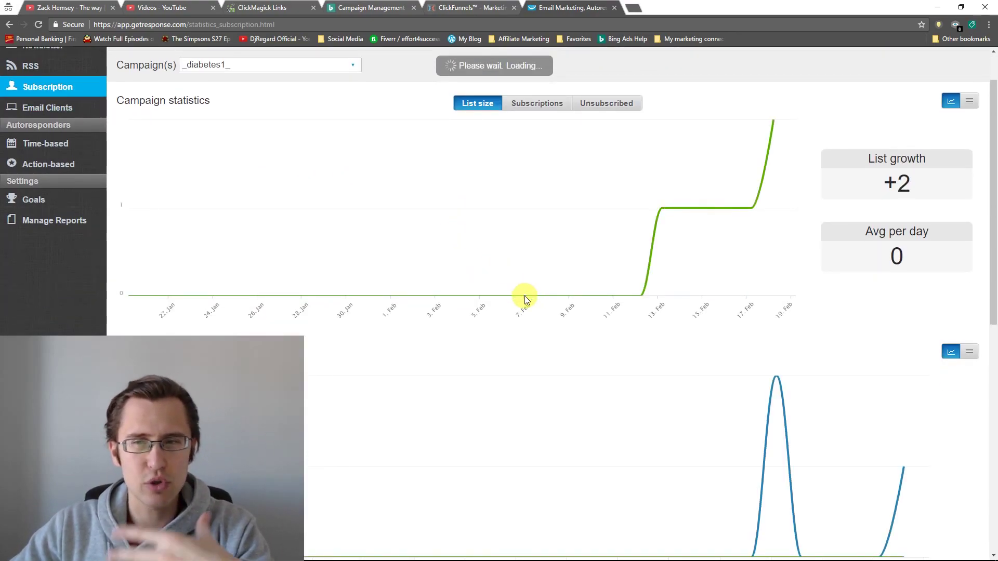
{"action": "scroll", "coordinate": [524, 296], "scroll_direction": "down", "scroll_amount": 10}
{"action": "scroll", "coordinate": [482, 283], "scroll_direction": "down", "scroll_amount": 3}
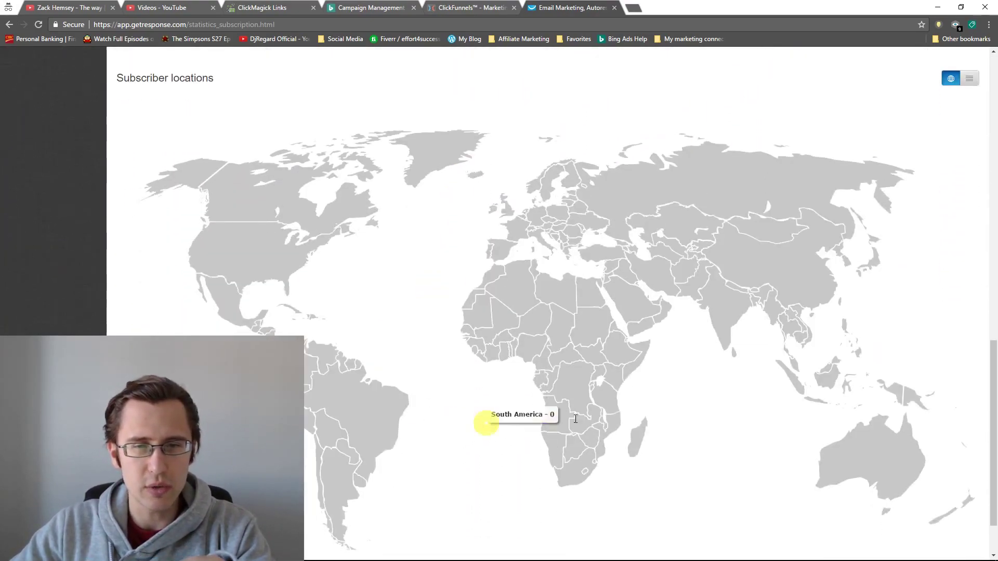
{"action": "scroll", "coordinate": [418, 260], "scroll_direction": "up", "scroll_amount": 1}
{"action": "scroll", "coordinate": [418, 260], "scroll_direction": "up", "scroll_amount": 5}
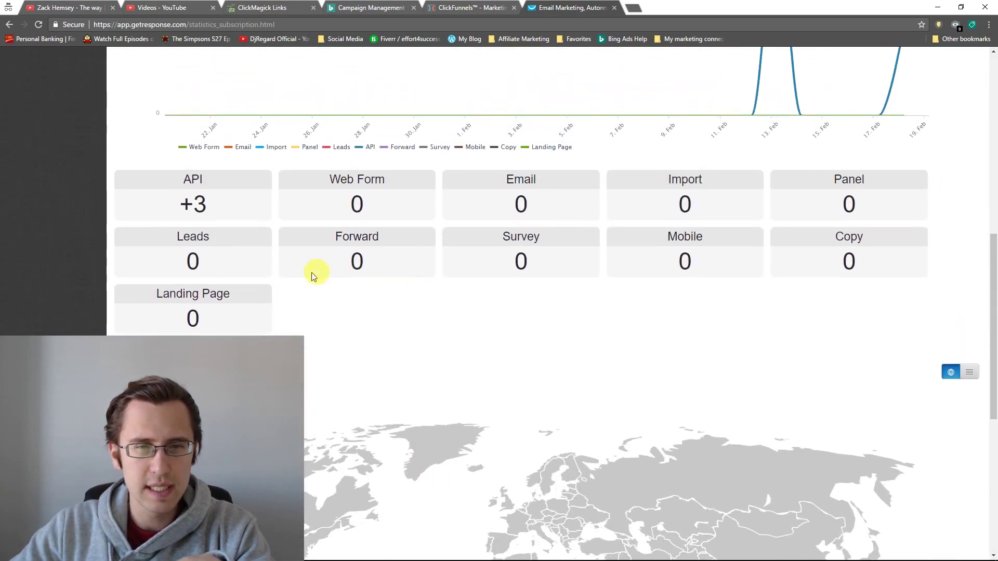
Highlight the +3 API sign-up count, then open the Email Clients statistics
{"action": "double_click", "coordinate": [220, 201]}
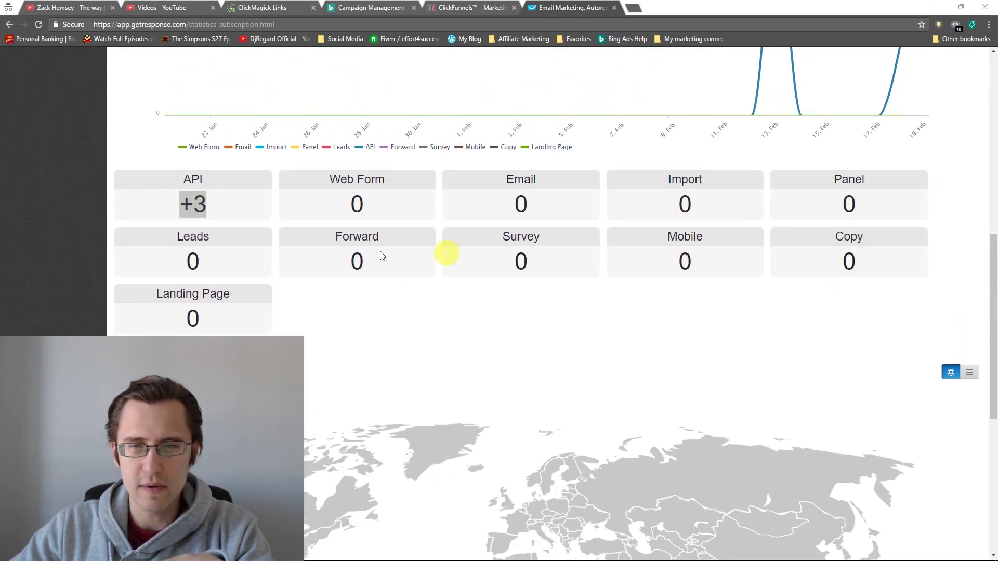
{"action": "double_click", "coordinate": [193, 204]}
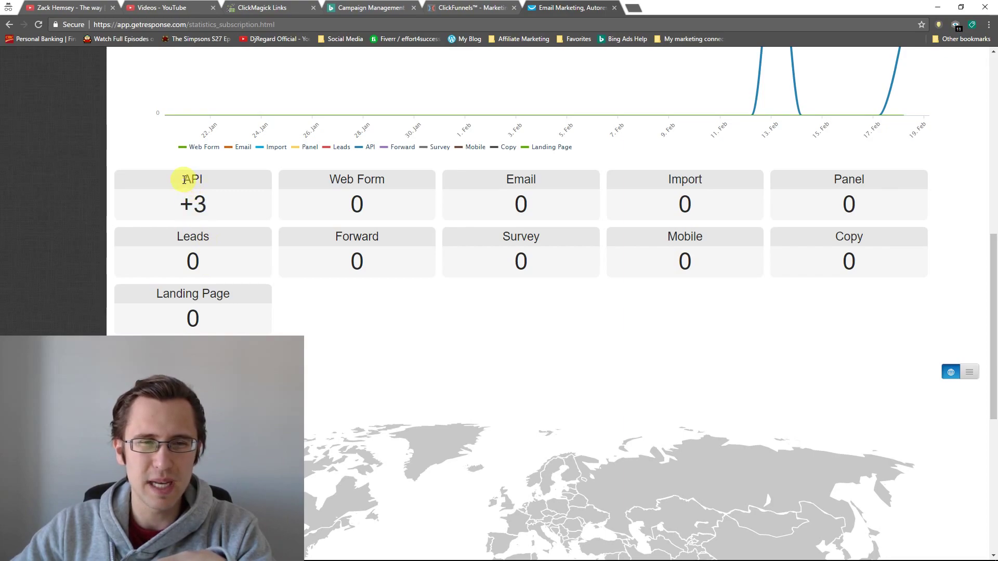
{"action": "left_click_drag", "start_coordinate": [185, 178], "coordinate": [280, 219]}
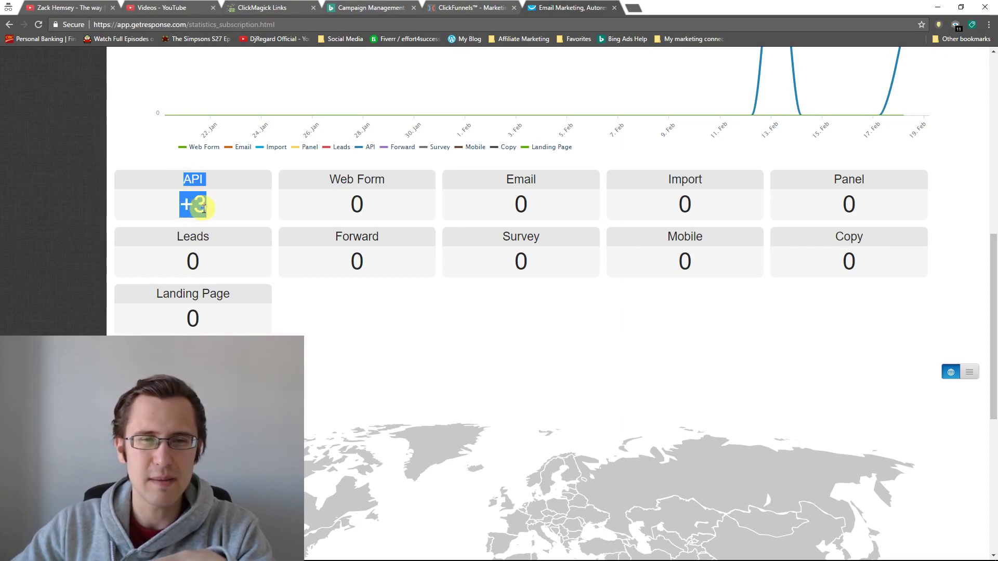
{"action": "left_click", "coordinate": [271, 203]}
{"action": "scroll", "coordinate": [267, 210], "scroll_direction": "up", "scroll_amount": 3}
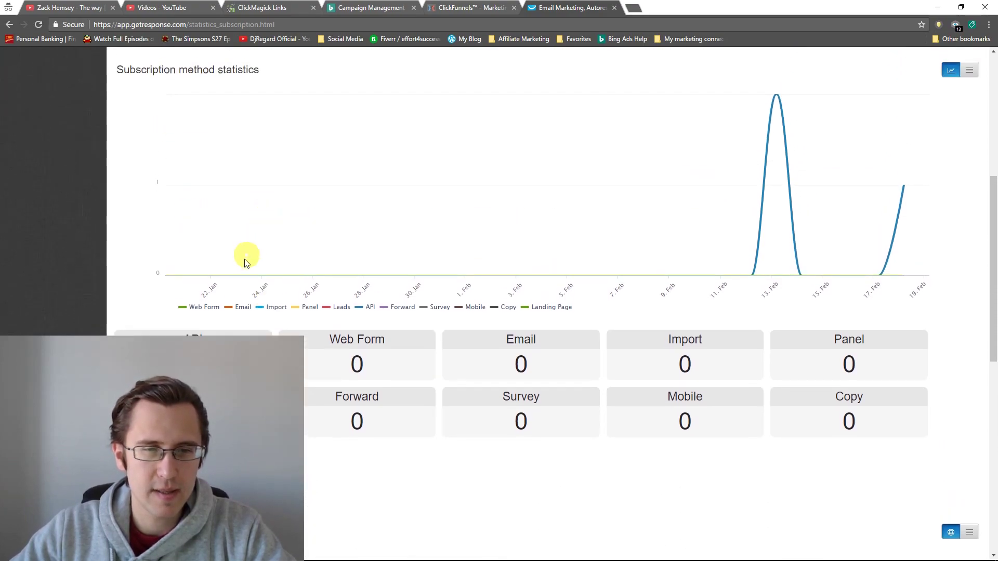
{"action": "scroll", "coordinate": [246, 262], "scroll_direction": "up", "scroll_amount": 1}
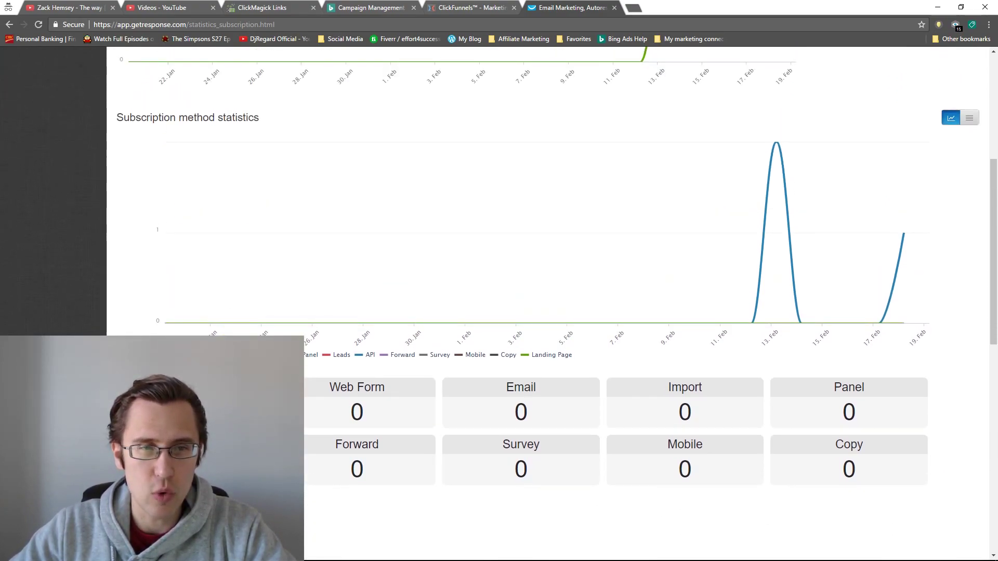
{"action": "scroll", "coordinate": [256, 178], "scroll_direction": "up", "scroll_amount": 5}
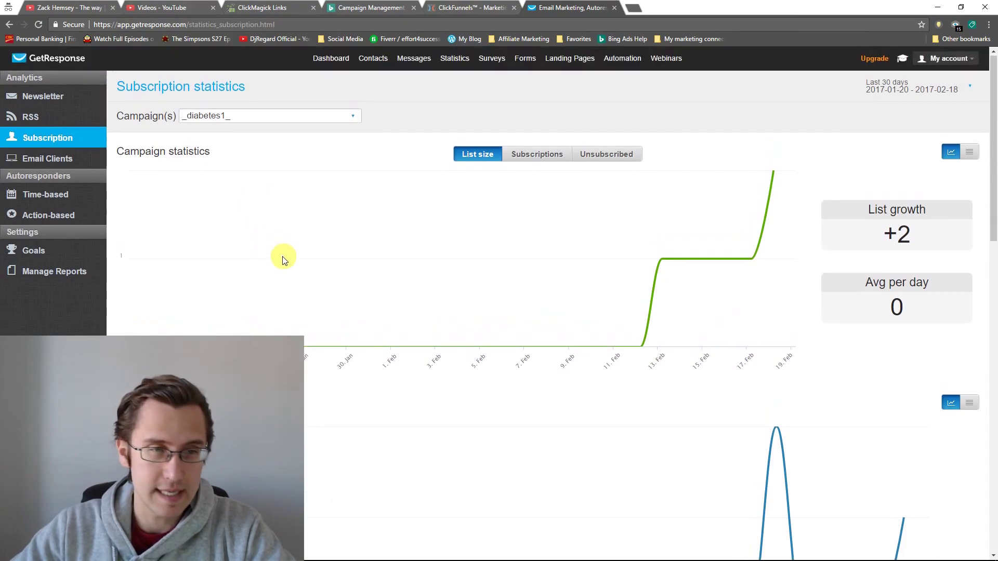
{"action": "left_click", "coordinate": [66, 164]}
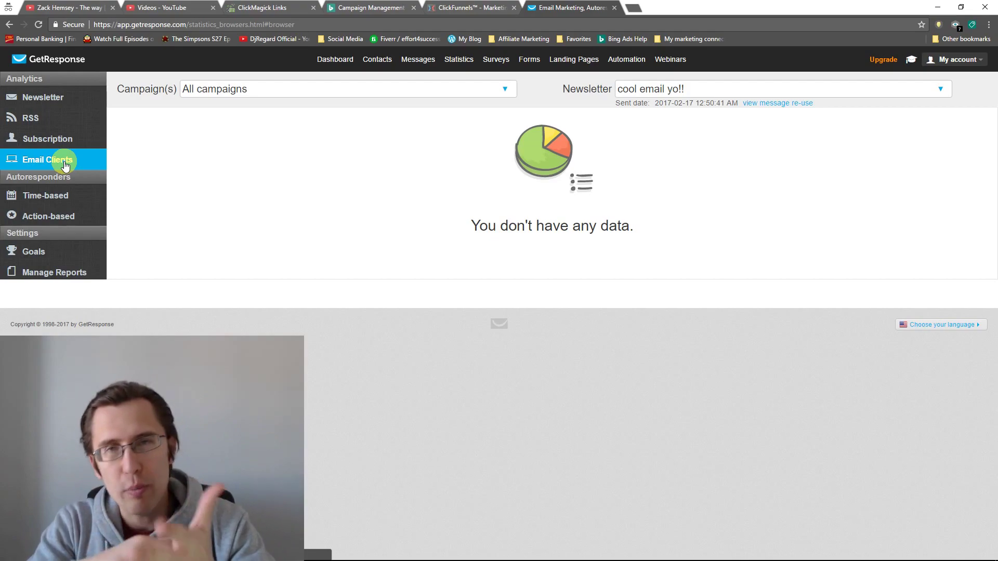
Check the time-based and action-based autoresponder statistics, both without data
{"action": "left_click", "coordinate": [52, 197]}
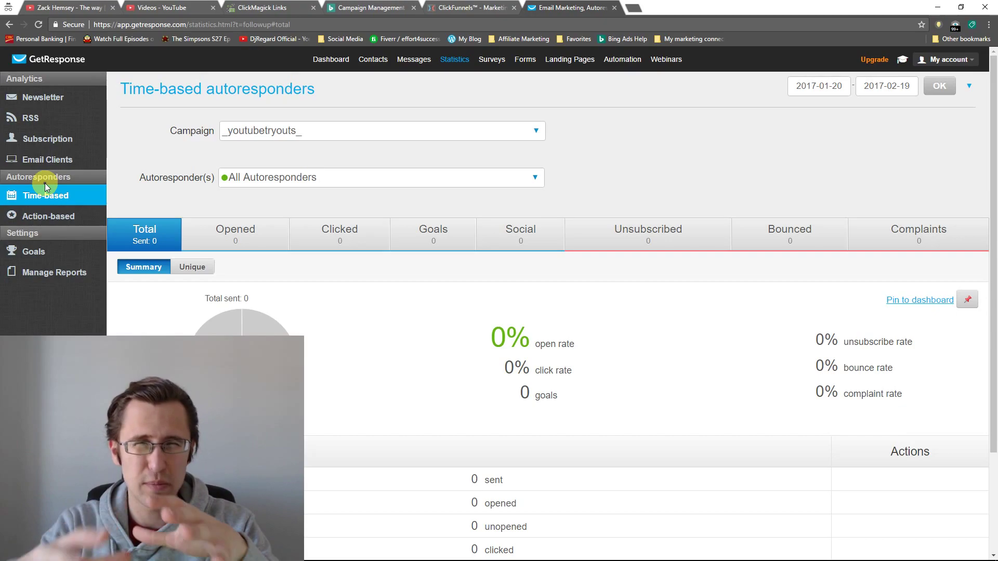
{"action": "left_click", "coordinate": [65, 219]}
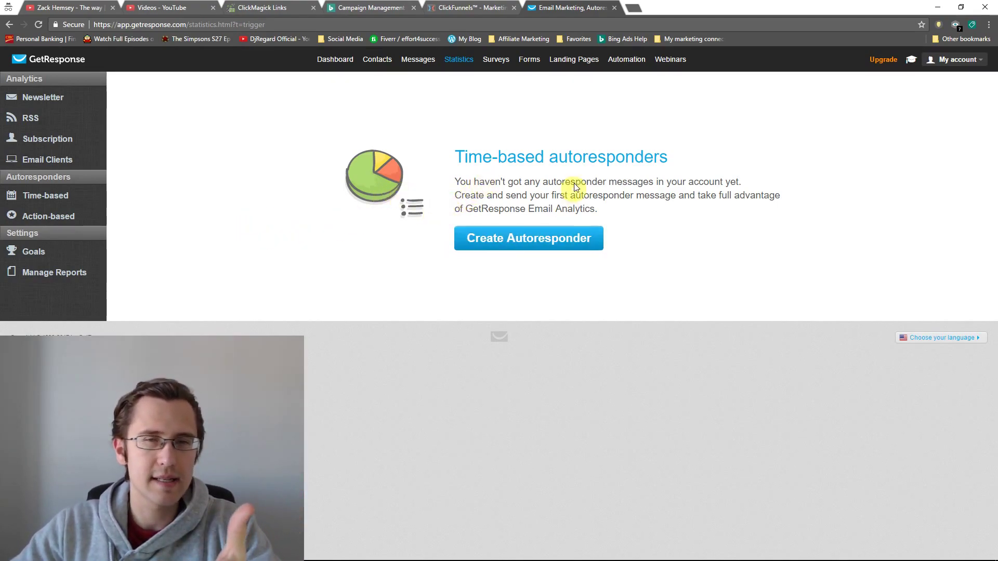
Start a website goal-tracking profile at the Domain URL field, then open the Activity report form
{"action": "left_click", "coordinate": [48, 253]}
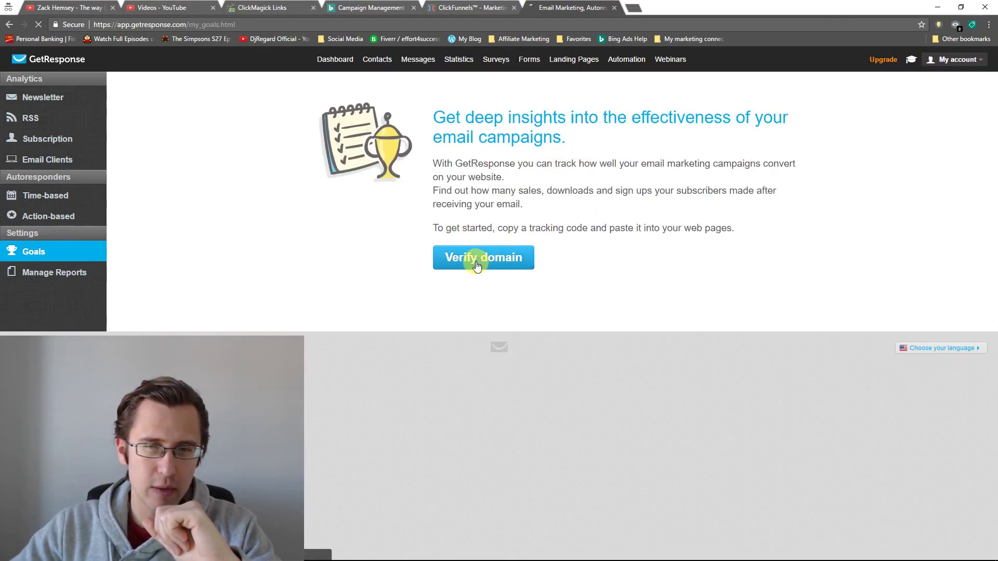
{"action": "left_click", "coordinate": [477, 265]}
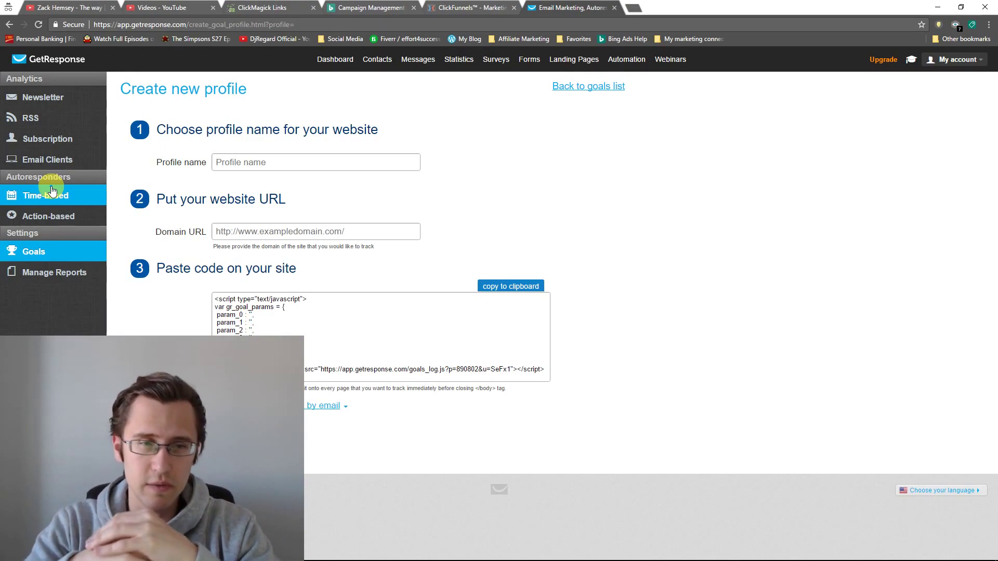
{"action": "left_click", "coordinate": [255, 232]}
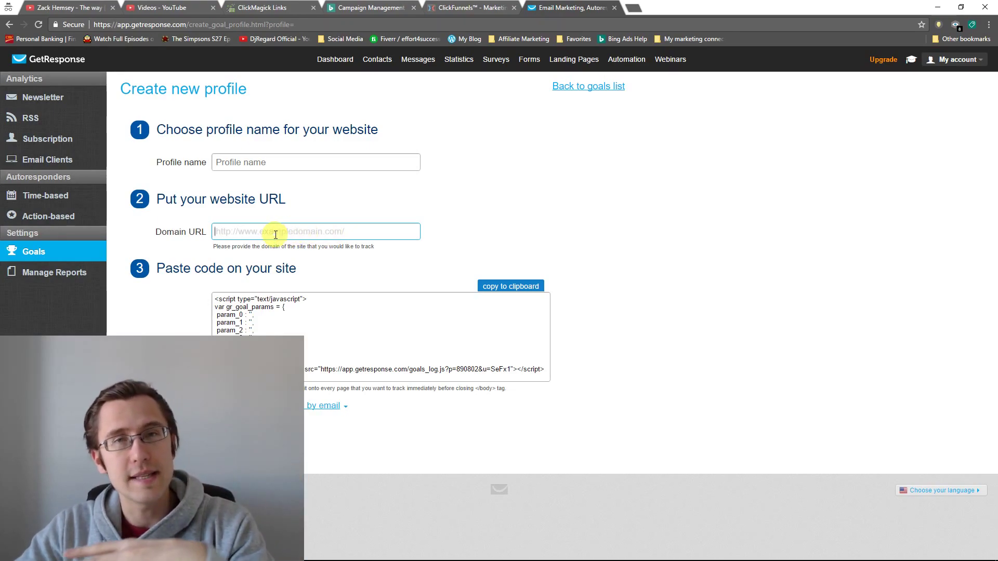
{"action": "left_click", "coordinate": [44, 283]}
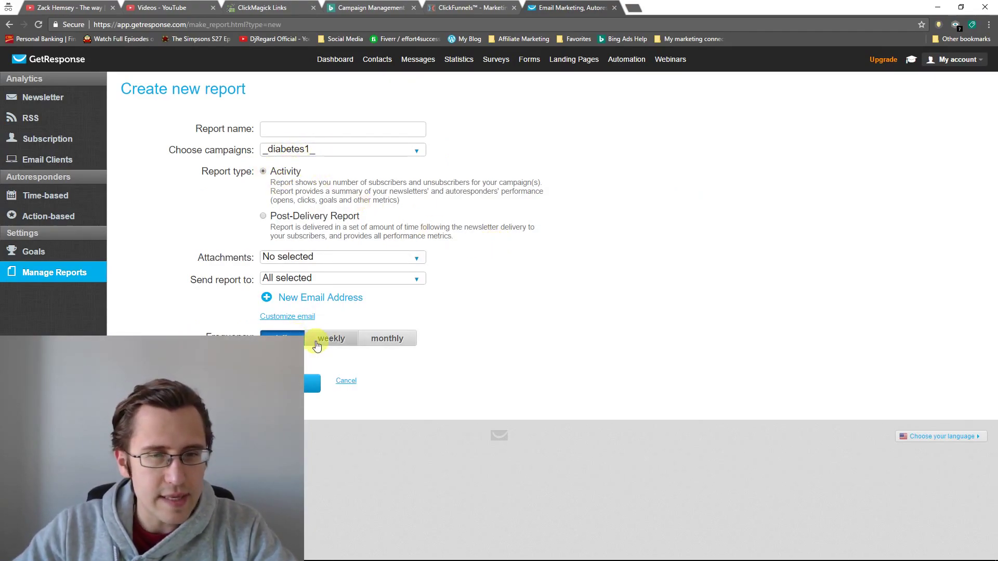
Review the attachment formats and report recipients, then switch the report type to Post-Delivery Report
{"action": "left_click", "coordinate": [301, 263]}
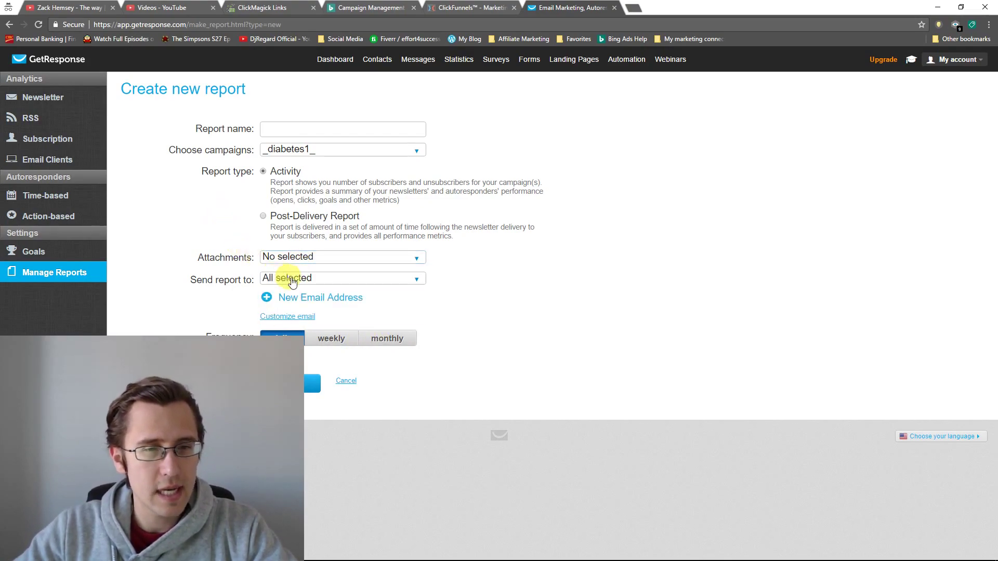
{"action": "left_click", "coordinate": [299, 281]}
{"action": "left_click", "coordinate": [188, 212]}
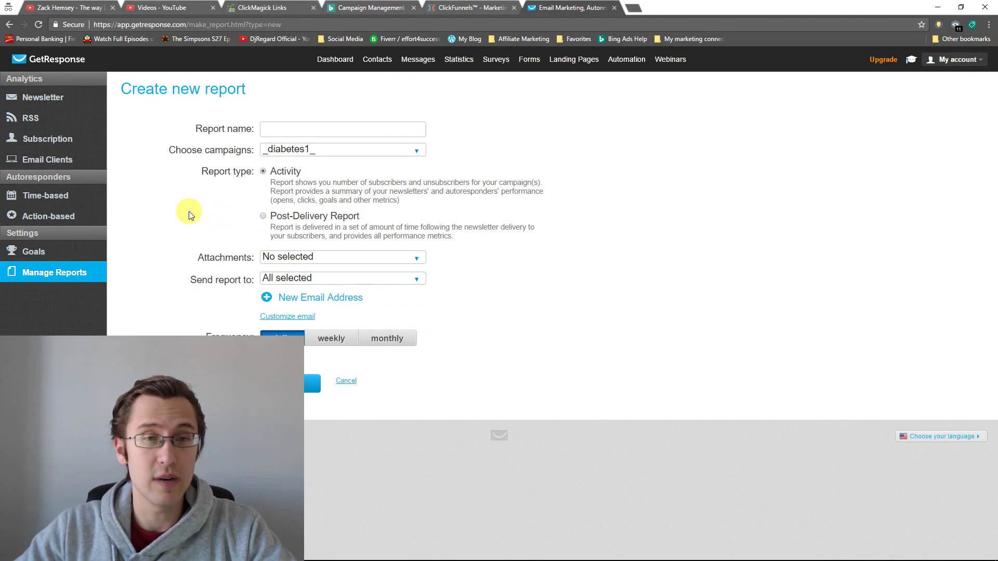
{"action": "left_click", "coordinate": [264, 218]}
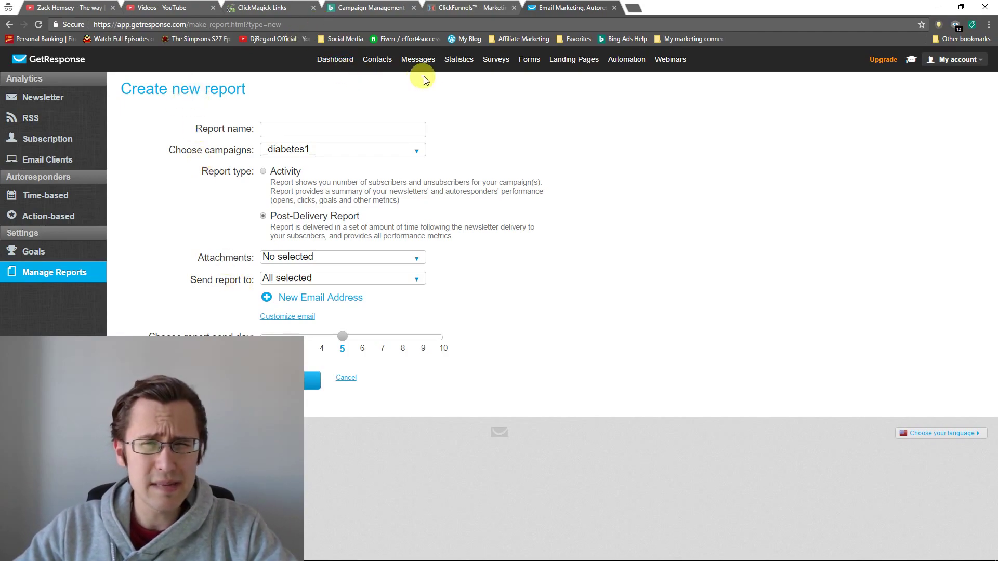
Go back to Email Analytics from the Statistics menu for the 'cool email yo!!' newsletter
{"action": "mouse_move", "coordinate": [456, 61]}
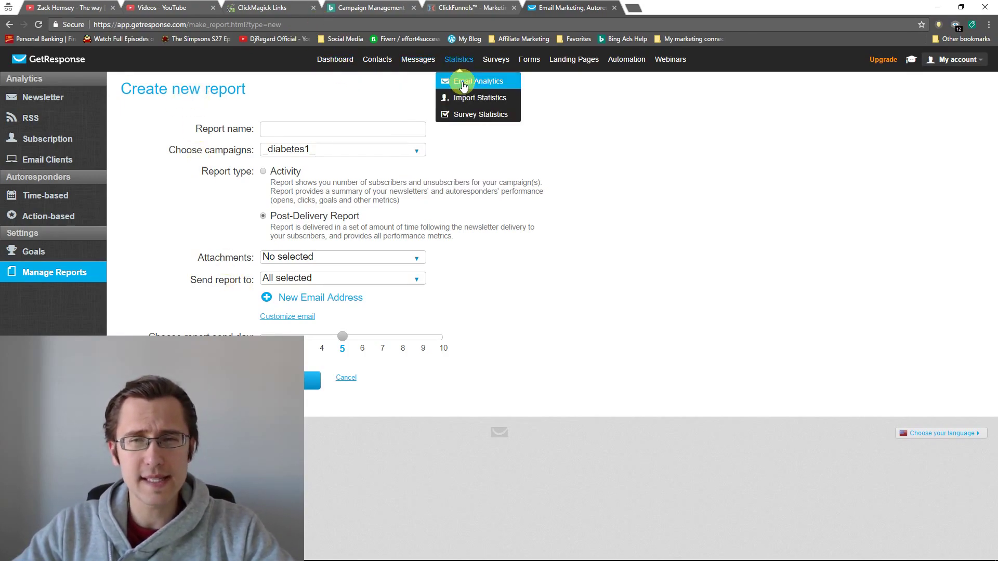
{"action": "left_click", "coordinate": [463, 81]}
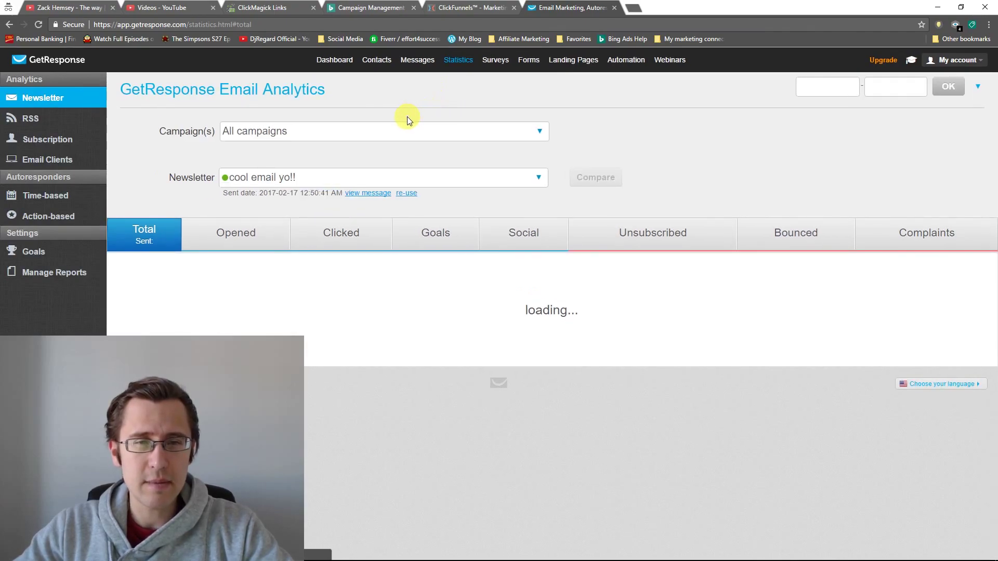